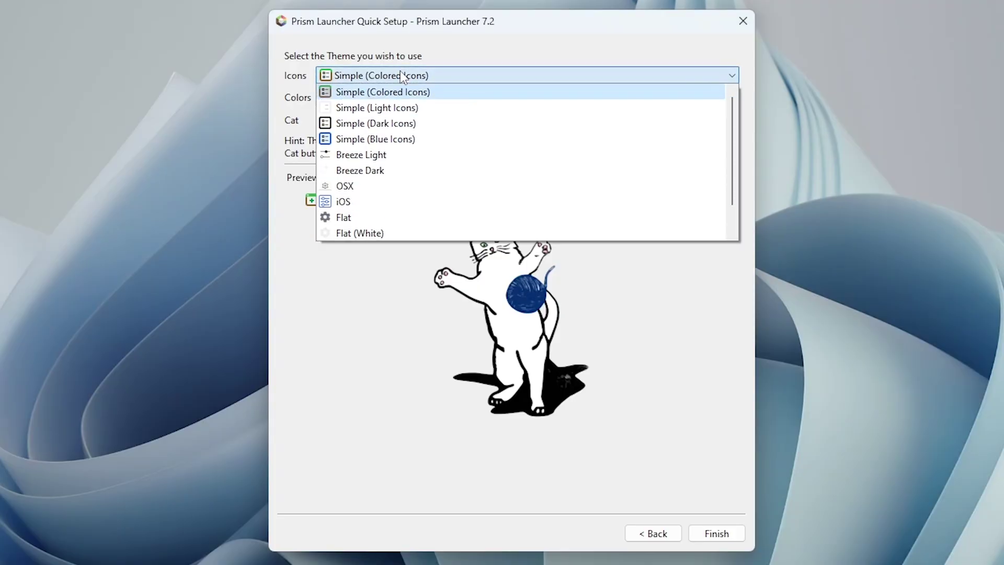
Step: Set the launcher's icon theme to Simple (Blue Icons) and bring up the colour theme choices
{"action": "left_click", "coordinate": [387, 138]}
{"action": "left_click", "coordinate": [393, 100]}
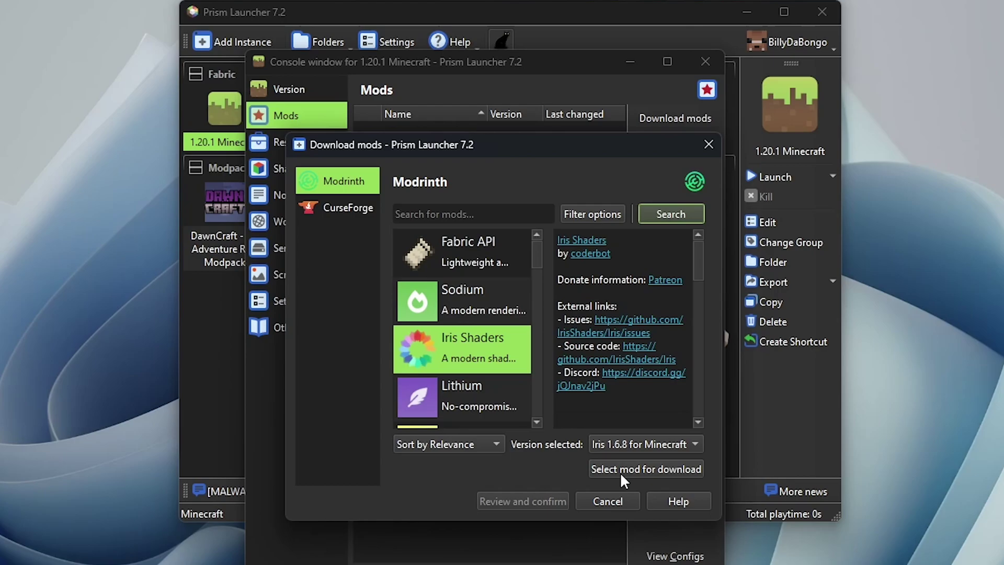
Step: Mark Iris Shaders and one more mod from the Modrinth results for download to the 1.20.1 instance
{"action": "left_click", "coordinate": [619, 470]}
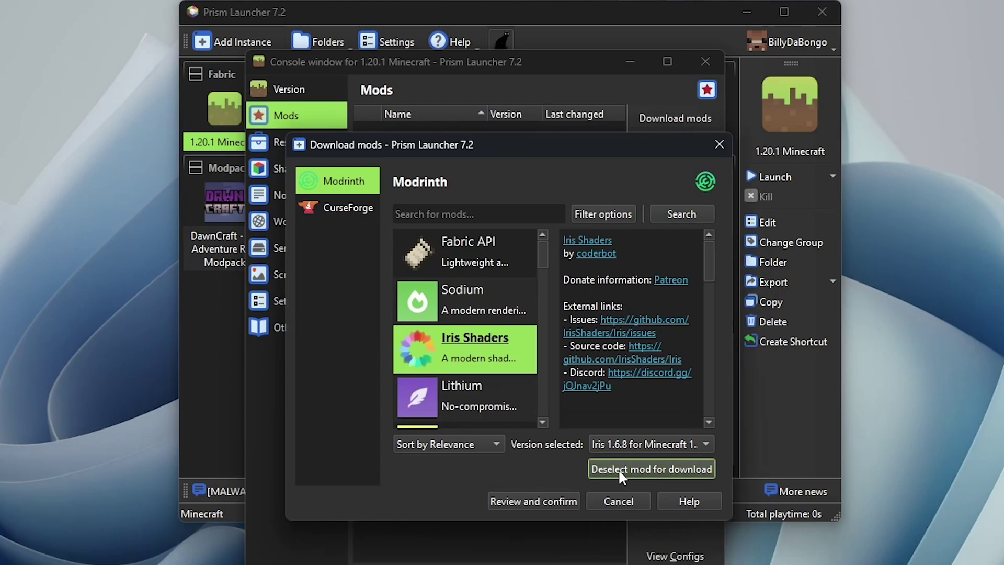
{"action": "left_click", "coordinate": [506, 275]}
{"action": "left_click", "coordinate": [625, 469]}
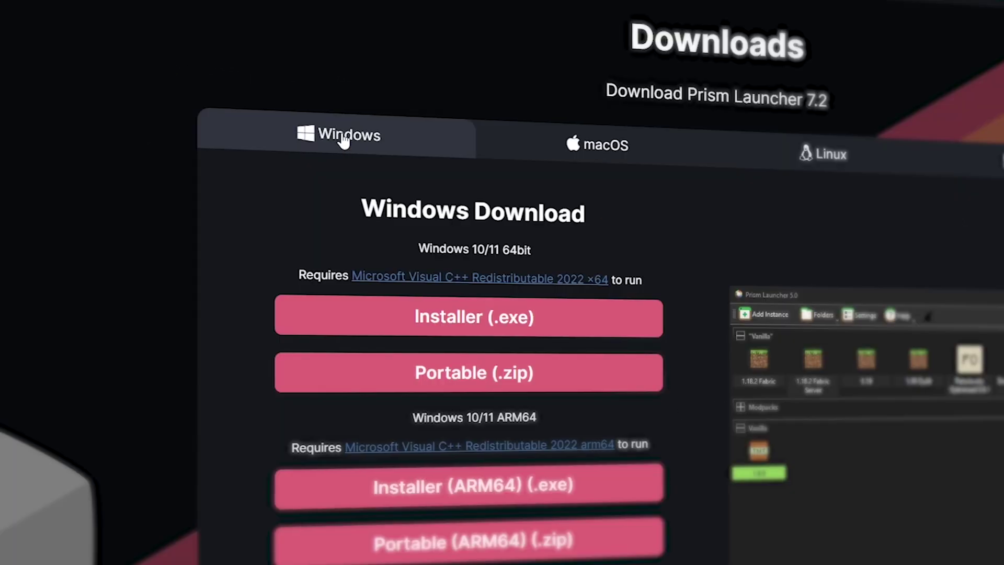
Step: Look through the Prism Launcher 7.2 download options for the other platforms, including Linux and Steam Deck
{"action": "left_click", "coordinate": [977, 419]}
{"action": "left_click", "coordinate": [643, 153]}
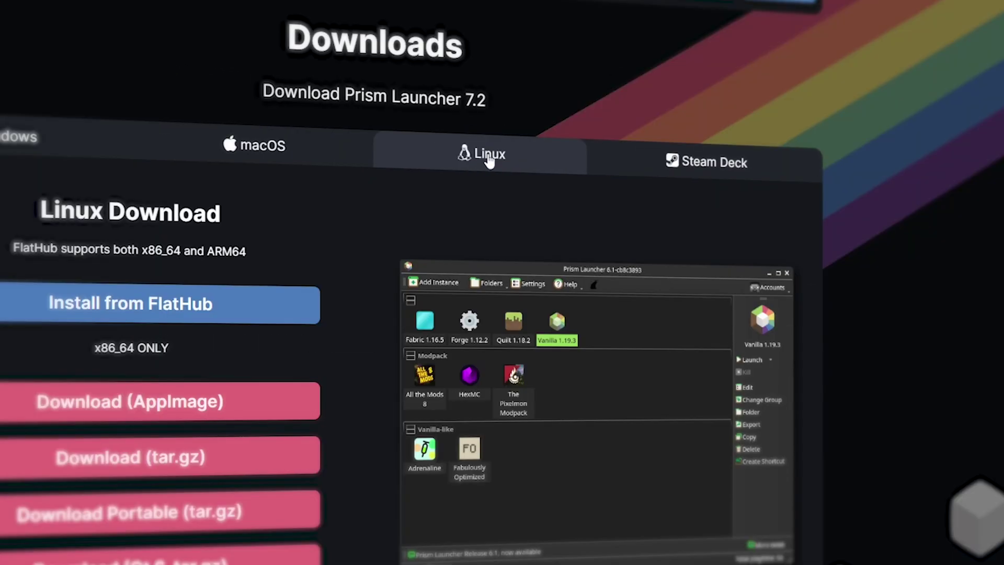
{"action": "left_click", "coordinate": [836, 163]}
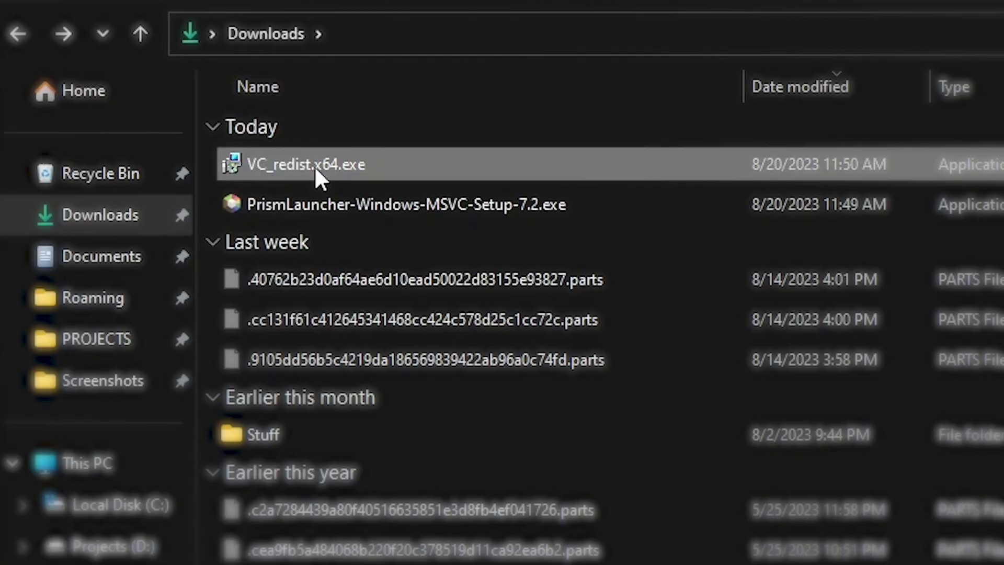
Step: Run the downloaded VC_redist.x64.exe installer
{"action": "right_click", "coordinate": [315, 165]}
{"action": "left_click", "coordinate": [389, 186]}
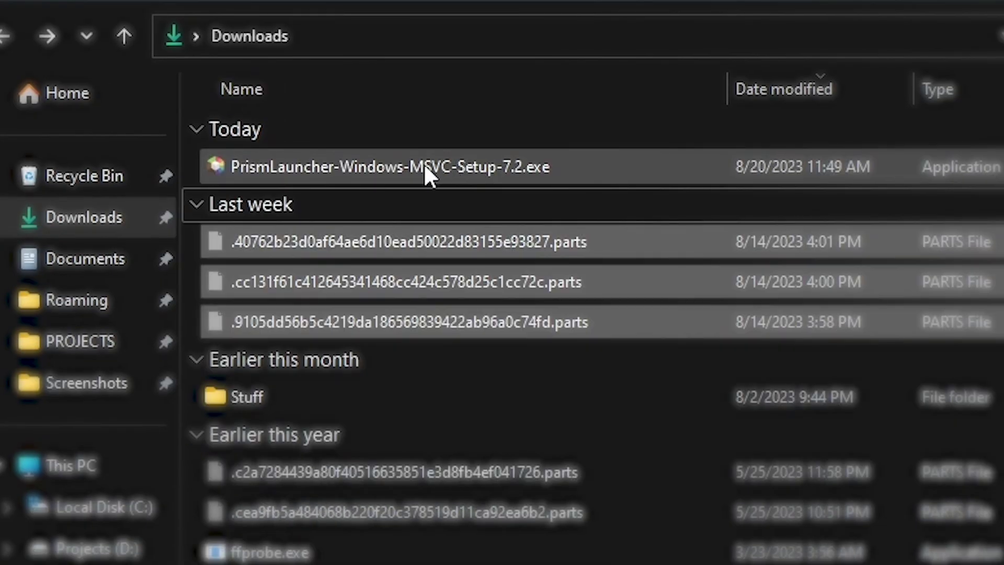
Step: Run PrismLauncher-Windows-MSVC-Setup-7.2.exe and install Prism Launcher with the default components and destination folder
{"action": "left_click", "coordinate": [425, 166]}
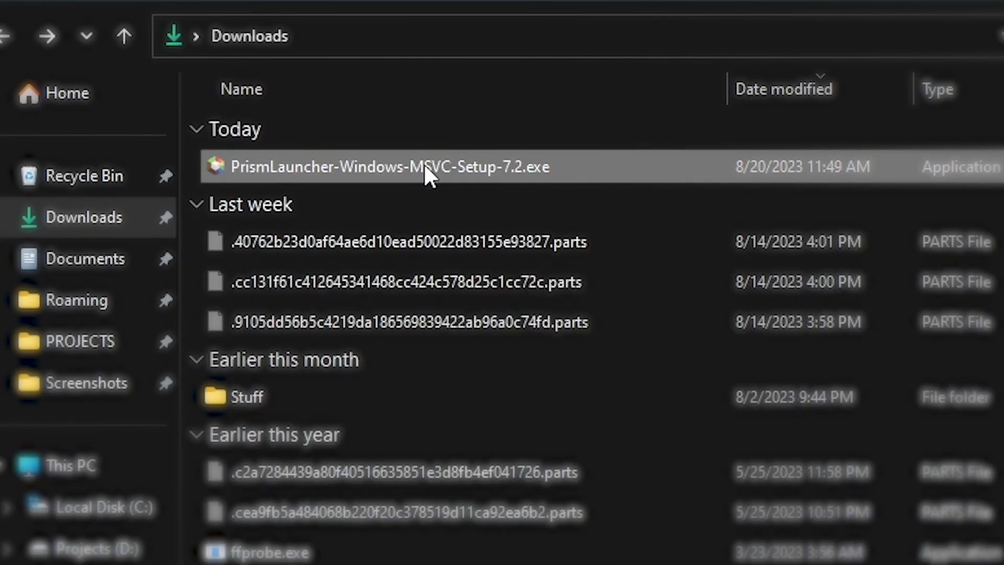
{"action": "double_click", "coordinate": [386, 164]}
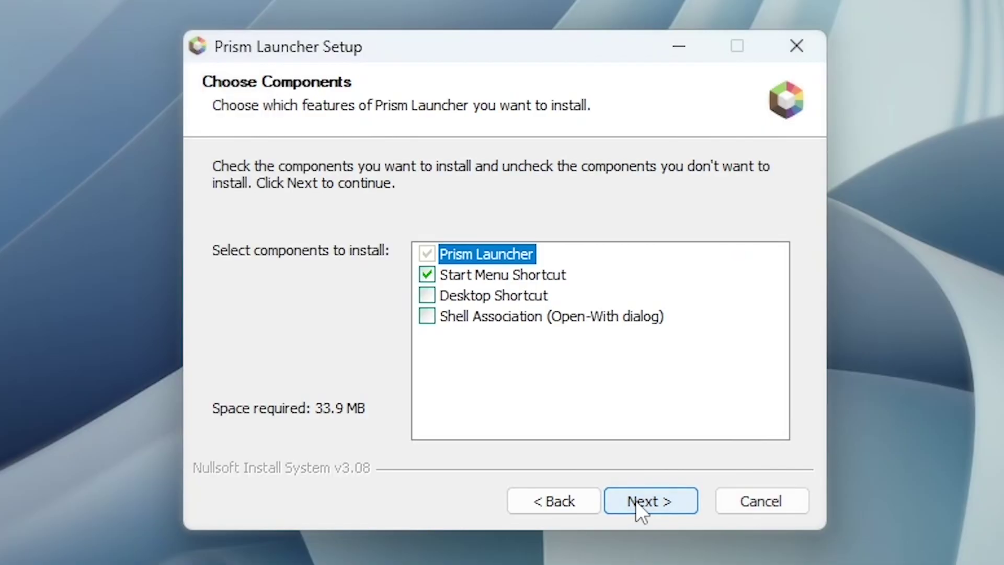
{"action": "left_click", "coordinate": [635, 500]}
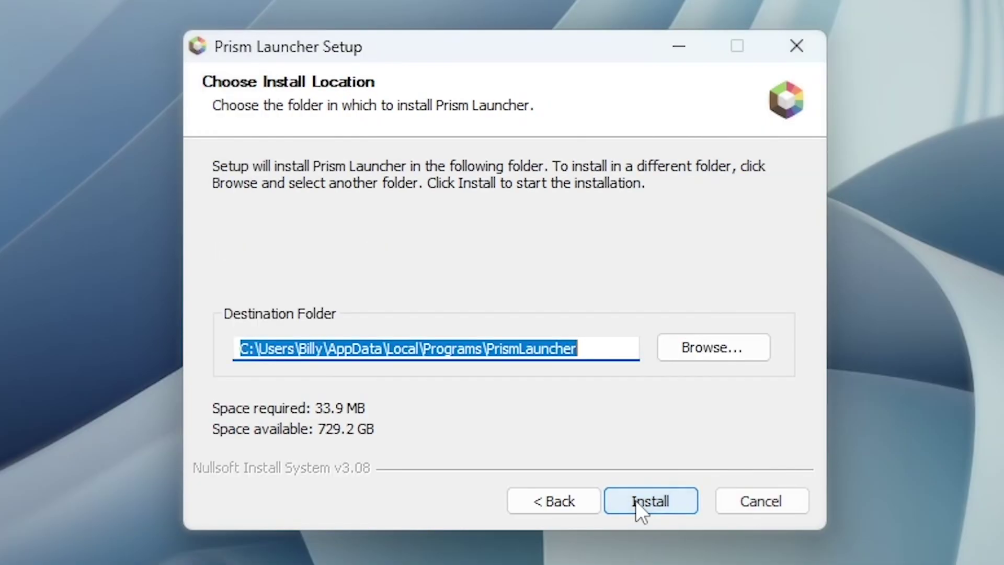
{"action": "left_click", "coordinate": [636, 500]}
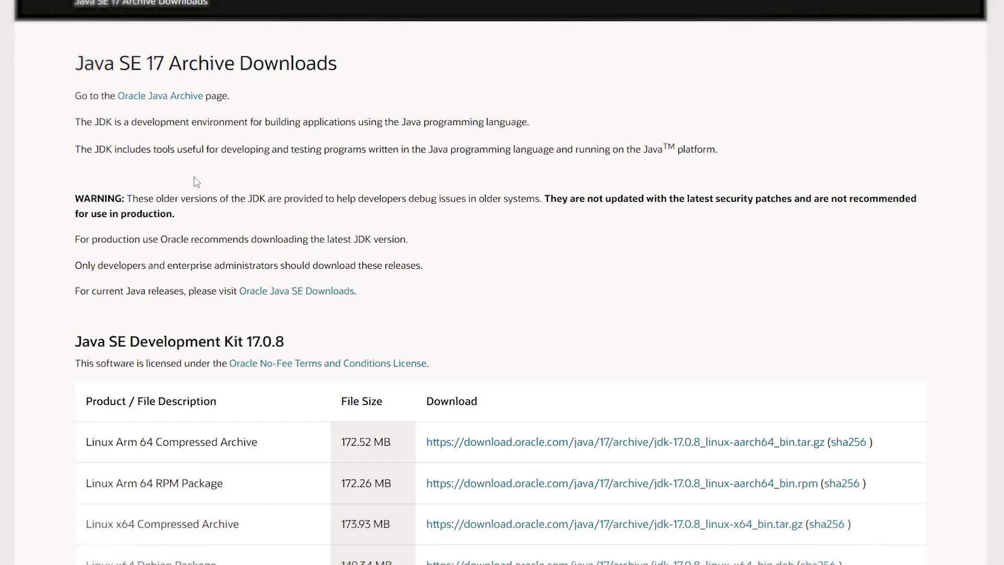
Step: Find the Java SE Development Kit 17.0.8 downloads, run the Windows installer and proceed through its wizard with the default settings
{"action": "scroll", "coordinate": [168, 401], "scroll_direction": "down", "scroll_amount": 8}
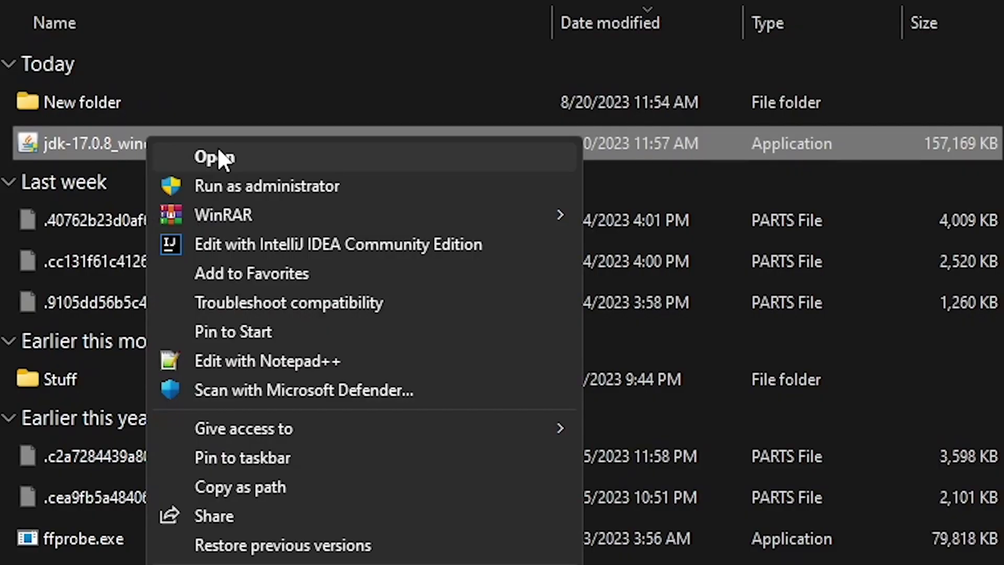
{"action": "left_click", "coordinate": [218, 152]}
{"action": "left_click", "coordinate": [384, 476]}
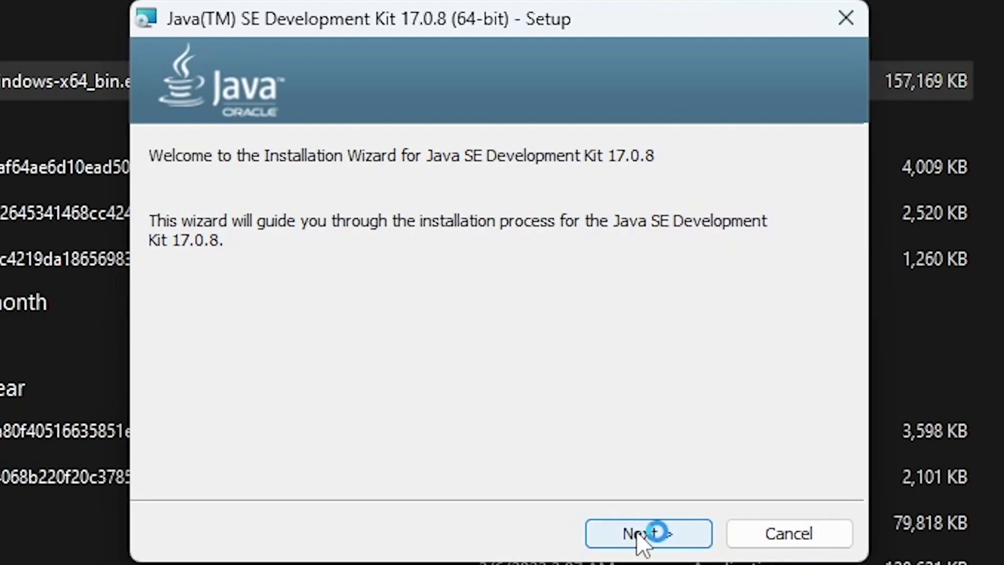
{"action": "left_click", "coordinate": [638, 530]}
{"action": "left_click", "coordinate": [642, 534]}
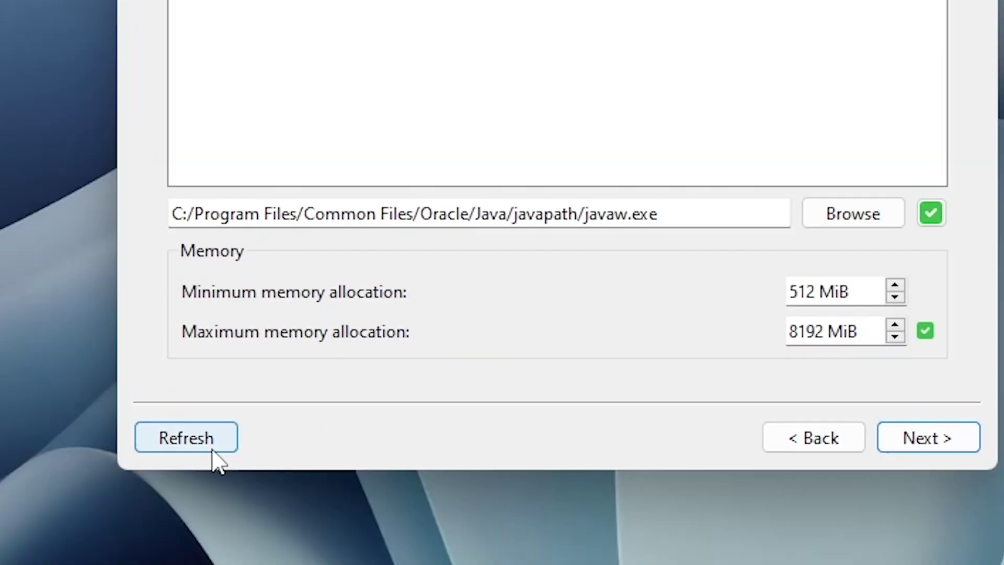
Step: Refresh the detected Java installations and set the maximum memory allocation to 8192 MiB
{"action": "left_click", "coordinate": [202, 449]}
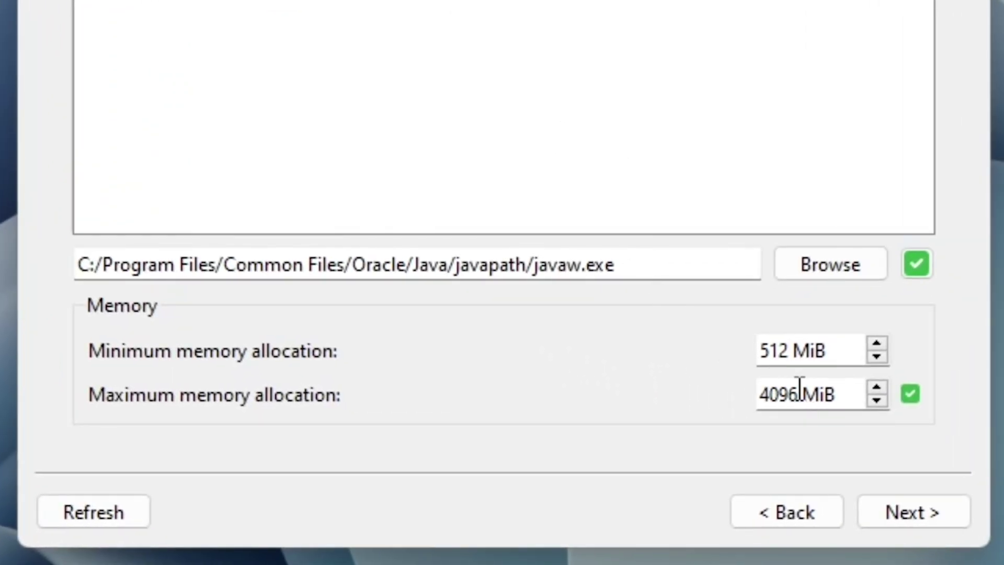
{"action": "double_click", "coordinate": [799, 391]}
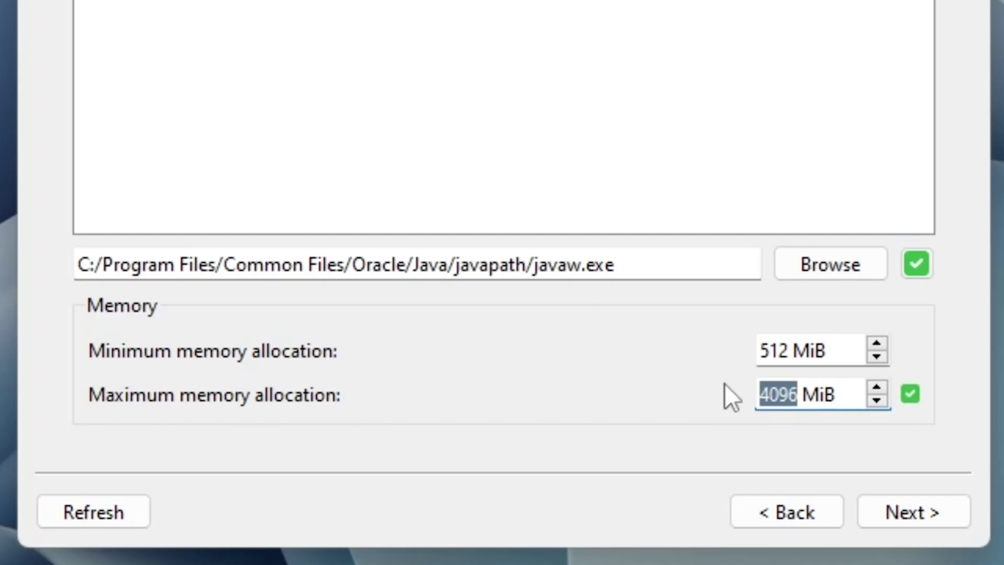
{"action": "type", "text": "81"}
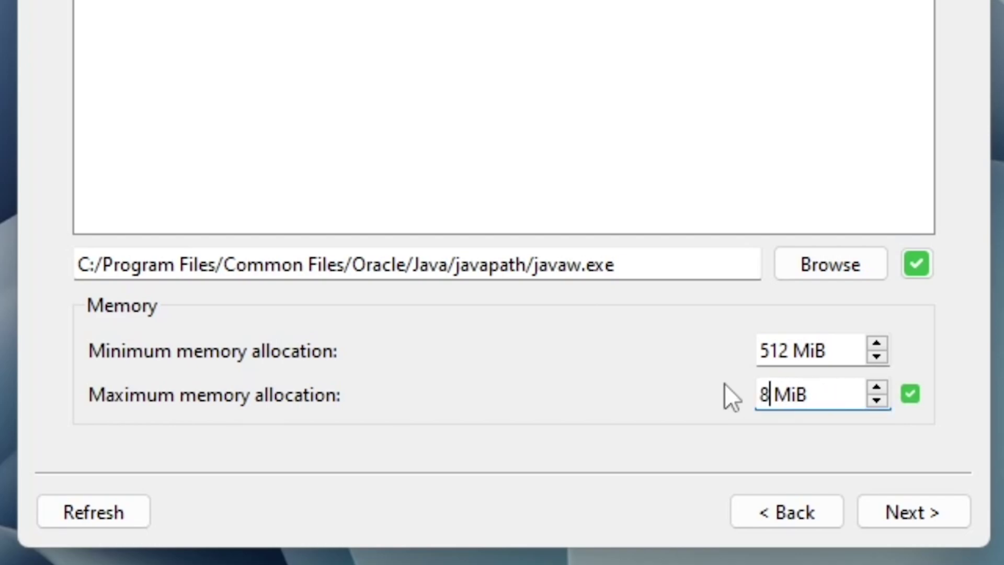
{"action": "type", "text": "92"}
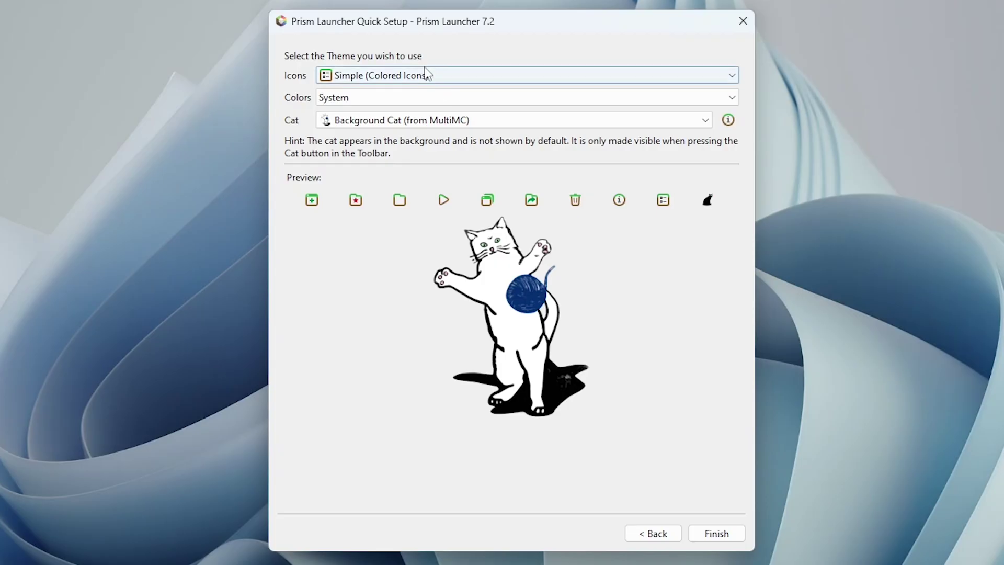
Step: Set the theme to Simple (Blue Icons) with dark colours and the Rory ID 11 (flat edition, drawn by Ashtaka) cat
{"action": "left_click", "coordinate": [404, 74]}
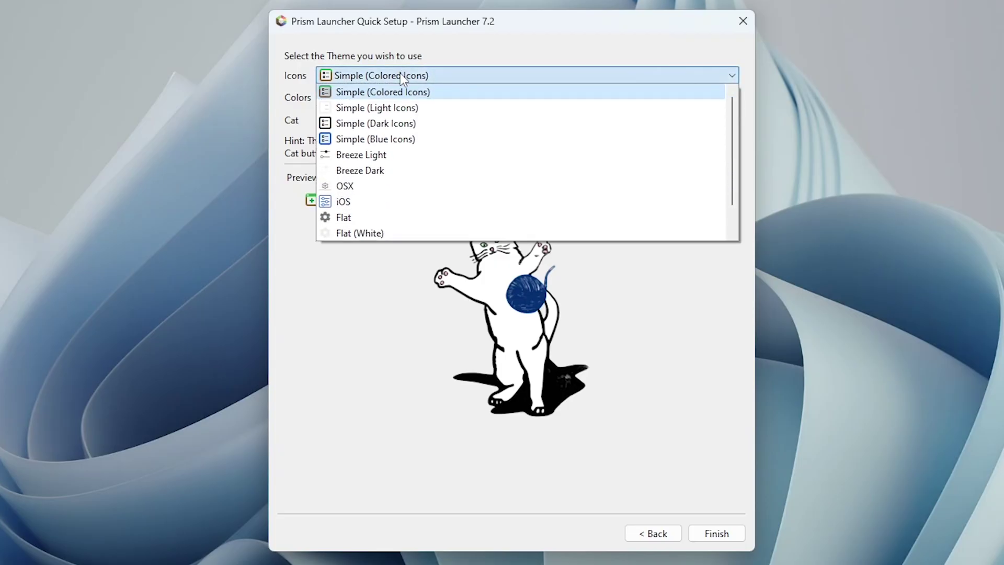
{"action": "left_click", "coordinate": [389, 139]}
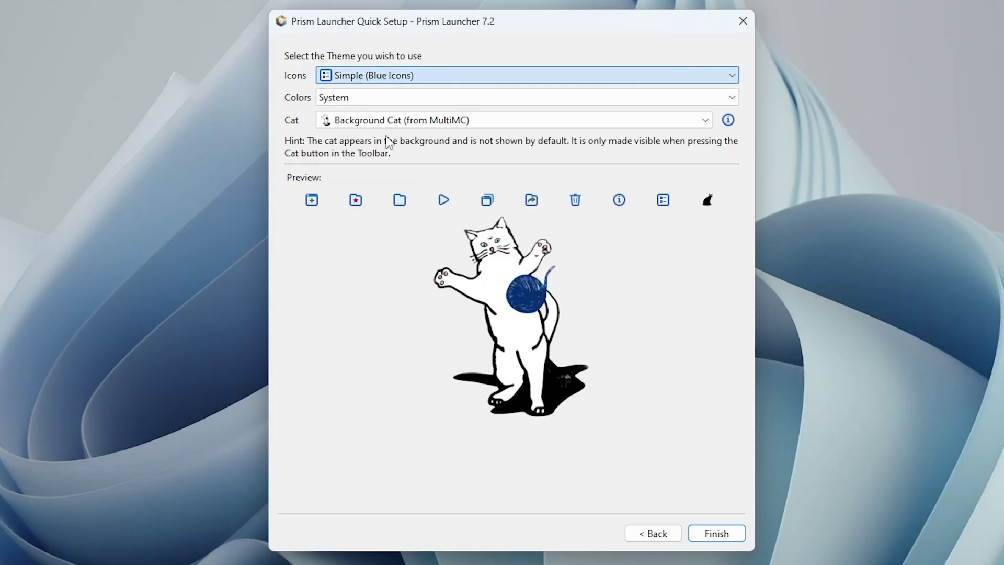
{"action": "left_click", "coordinate": [392, 99]}
{"action": "left_click", "coordinate": [356, 127]}
{"action": "left_click", "coordinate": [347, 123]}
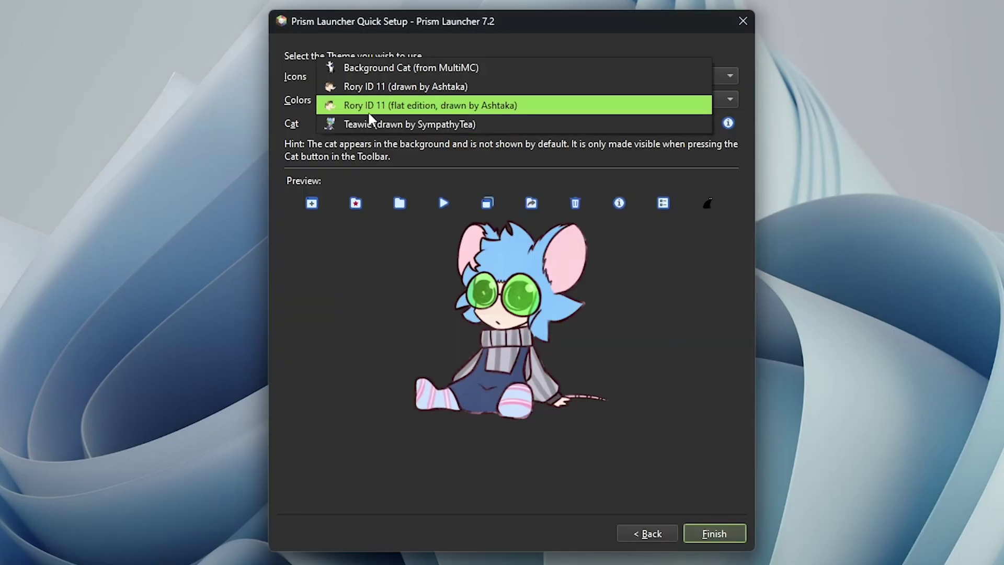
{"action": "left_click", "coordinate": [368, 104]}
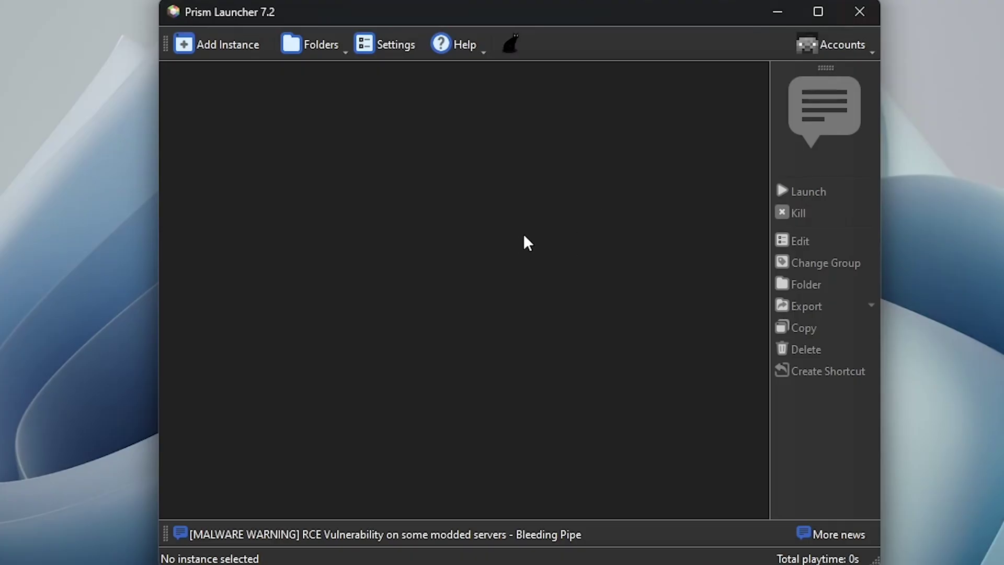
Step: Add a Microsoft account from account management, open the linking page and submit the copied login code
{"action": "left_click", "coordinate": [826, 41]}
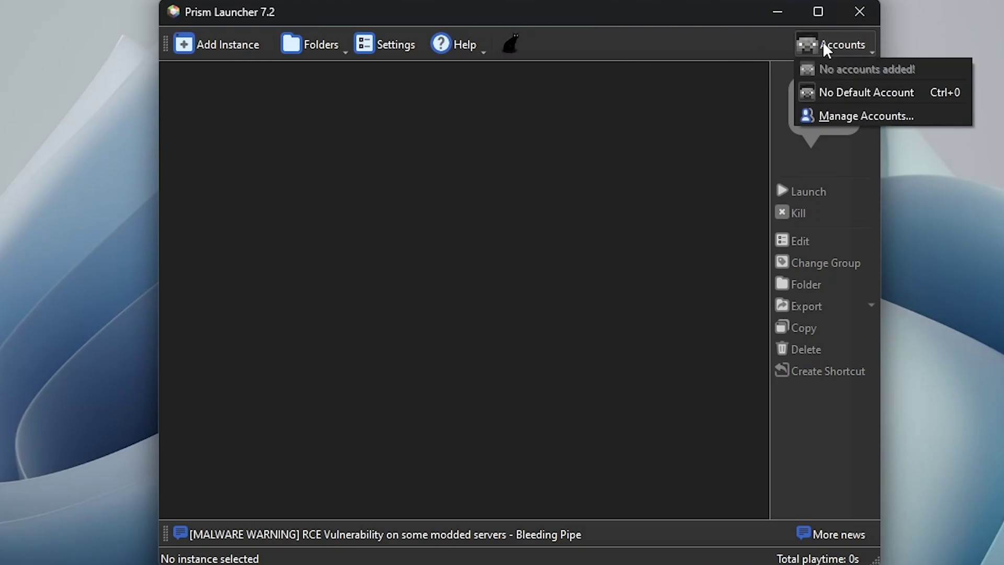
{"action": "left_click", "coordinate": [827, 114]}
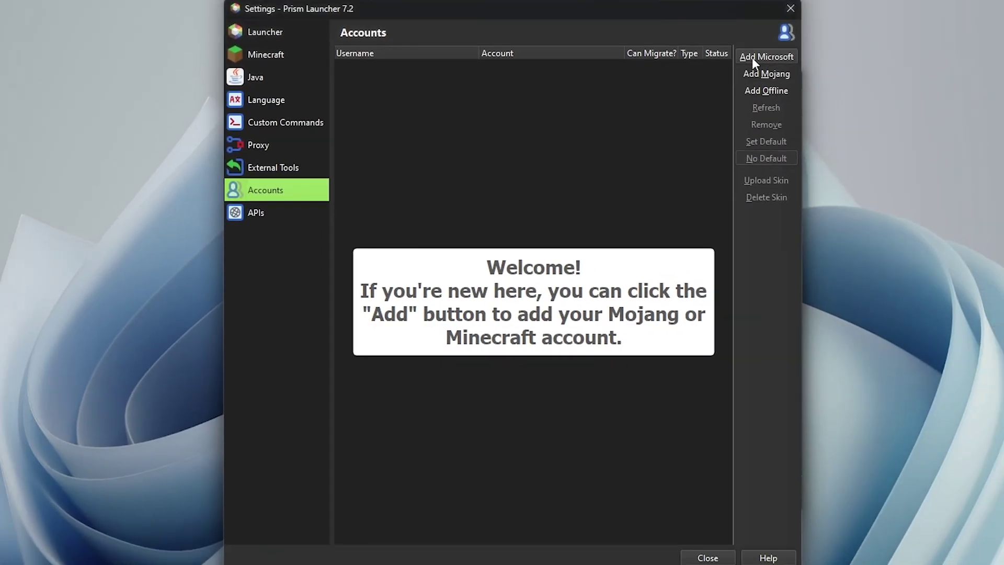
{"action": "left_click", "coordinate": [752, 57]}
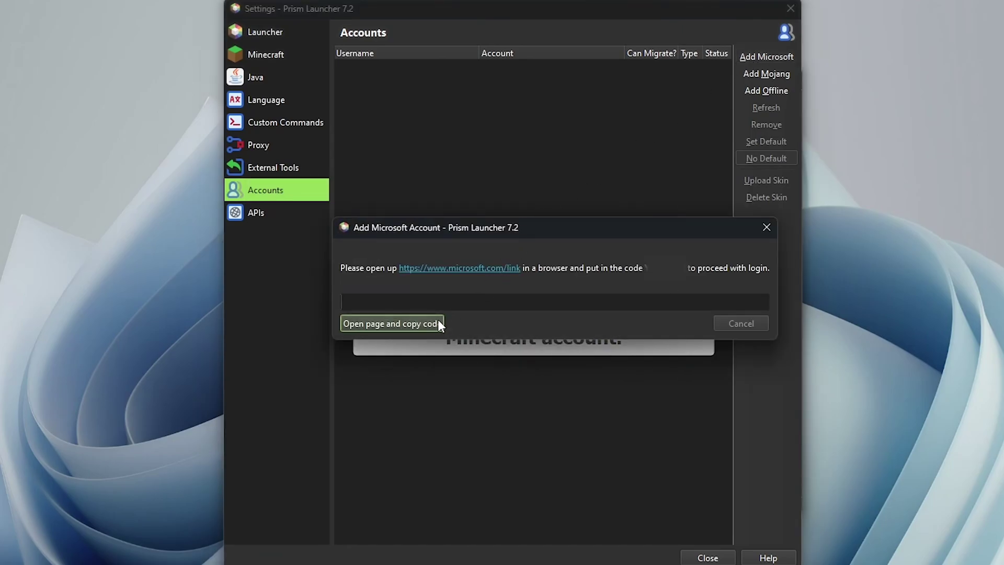
{"action": "left_click", "coordinate": [434, 323]}
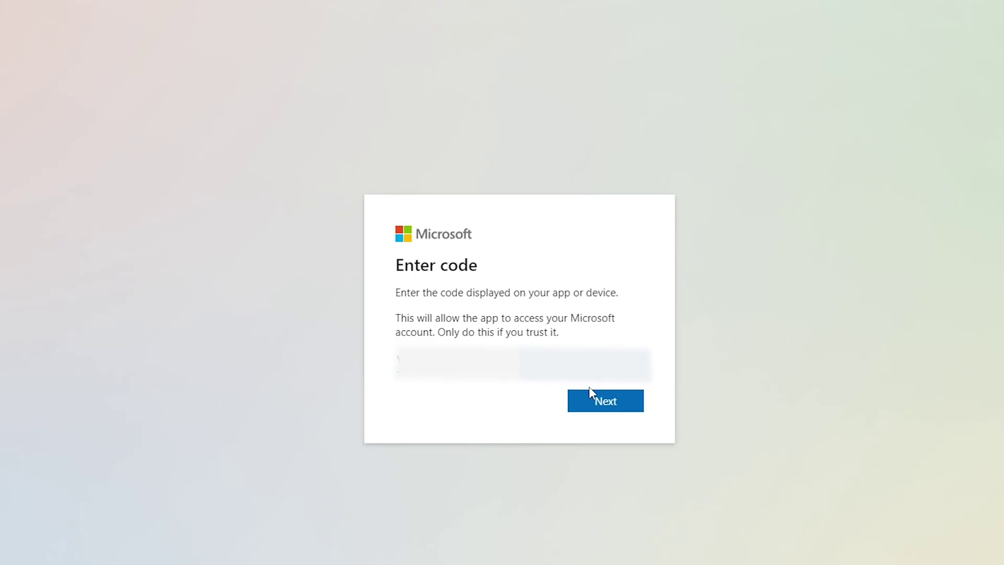
{"action": "left_click", "coordinate": [612, 406]}
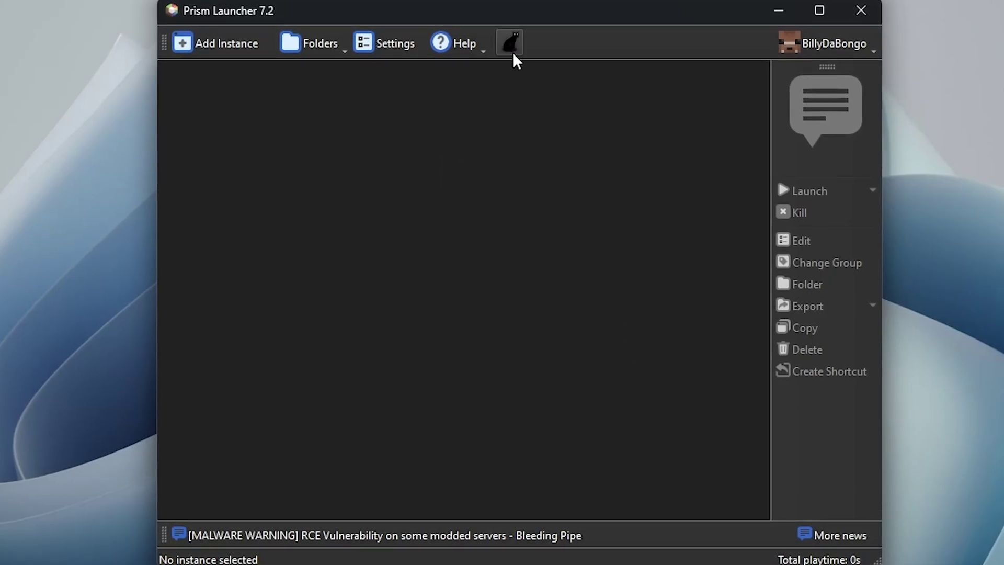
Step: Show the background cat, and search CurseForge for "dawncraft" in a new instance
{"action": "left_click", "coordinate": [511, 46]}
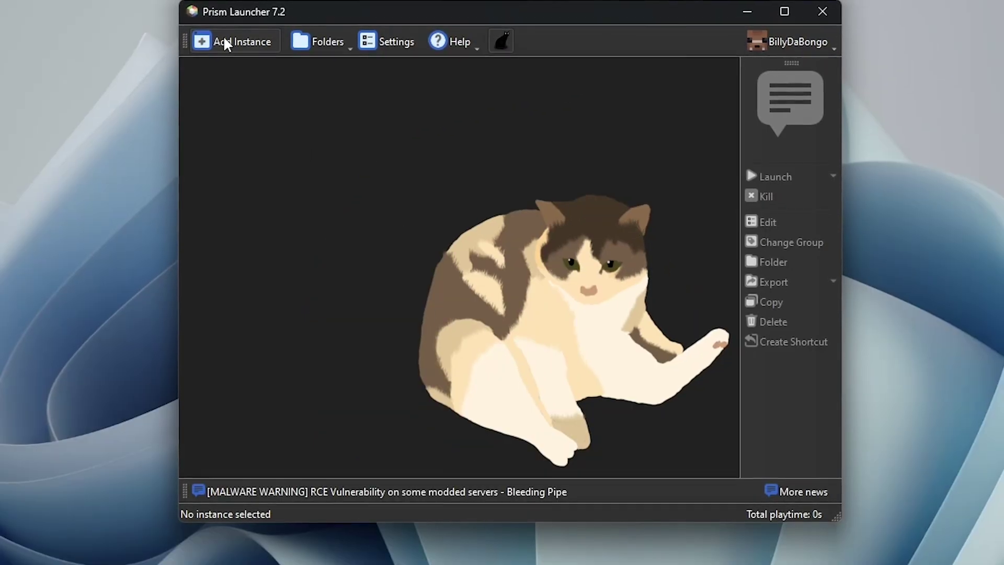
{"action": "left_click", "coordinate": [210, 43]}
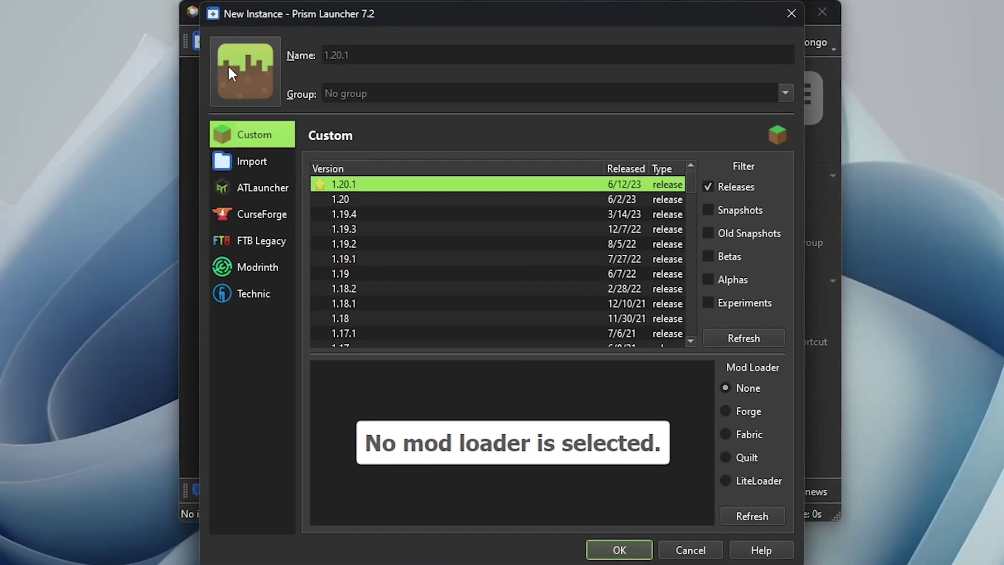
{"action": "left_click", "coordinate": [262, 214]}
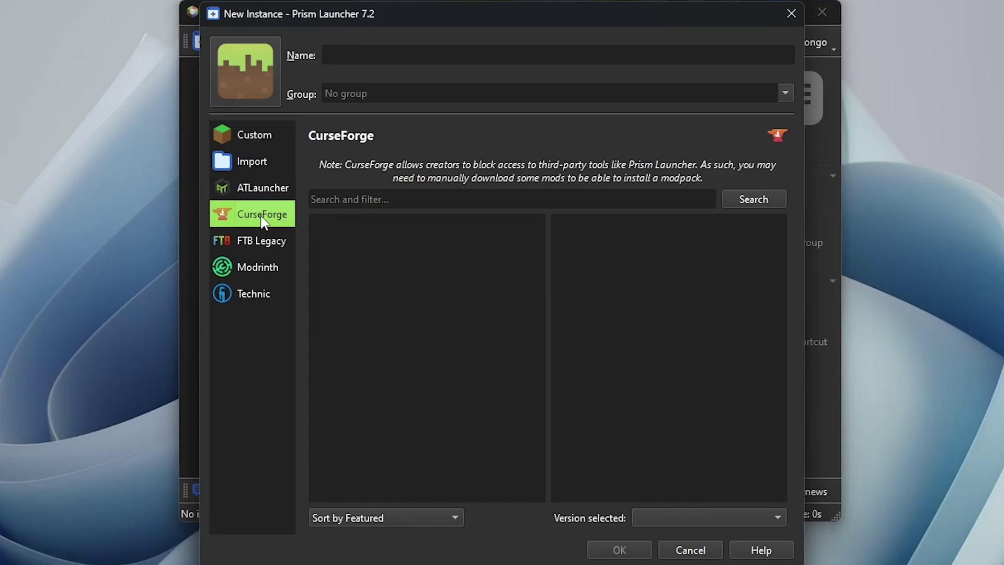
{"action": "left_click", "coordinate": [392, 197]}
{"action": "type", "text": "dawncraft"}
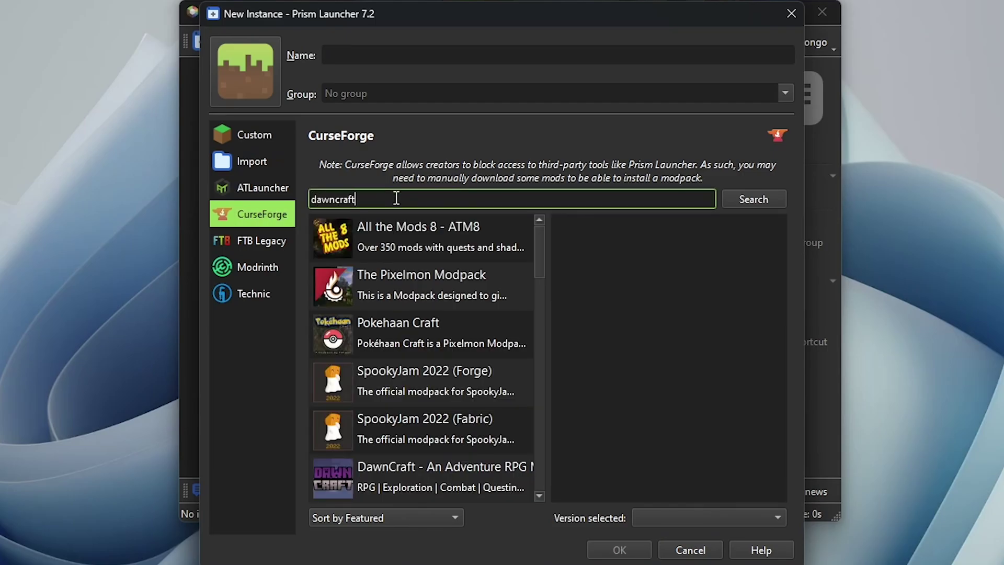
{"action": "key", "text": "Return"}
Step: Create an instance of Better DawnCraft named "Dawncraft!" in the group "Modpacks" and open the download pages of its blocked mods
{"action": "left_click", "coordinate": [408, 286]}
{"action": "left_click", "coordinate": [379, 94]}
{"action": "type", "text": "Modpacks"}
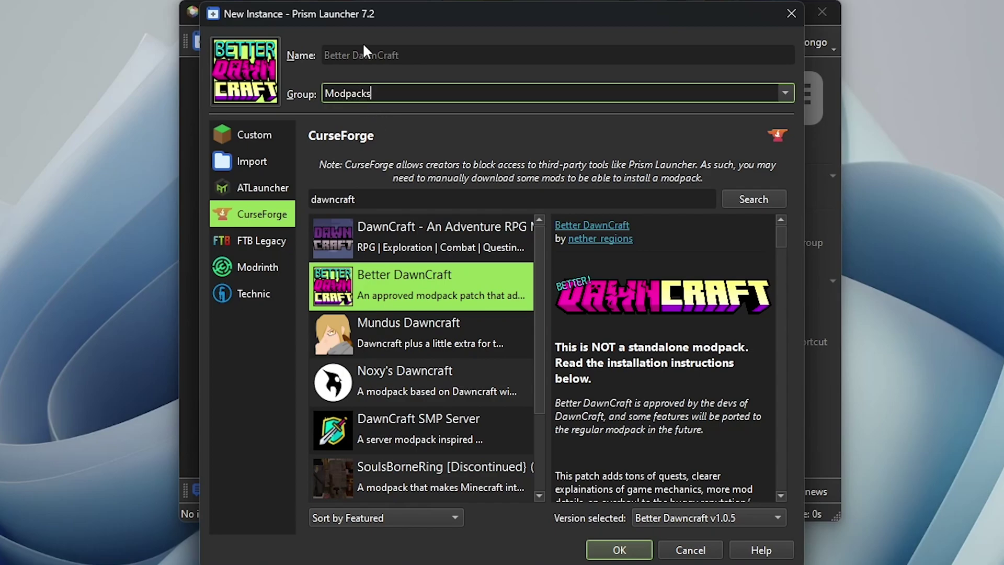
{"action": "left_click", "coordinate": [366, 51]}
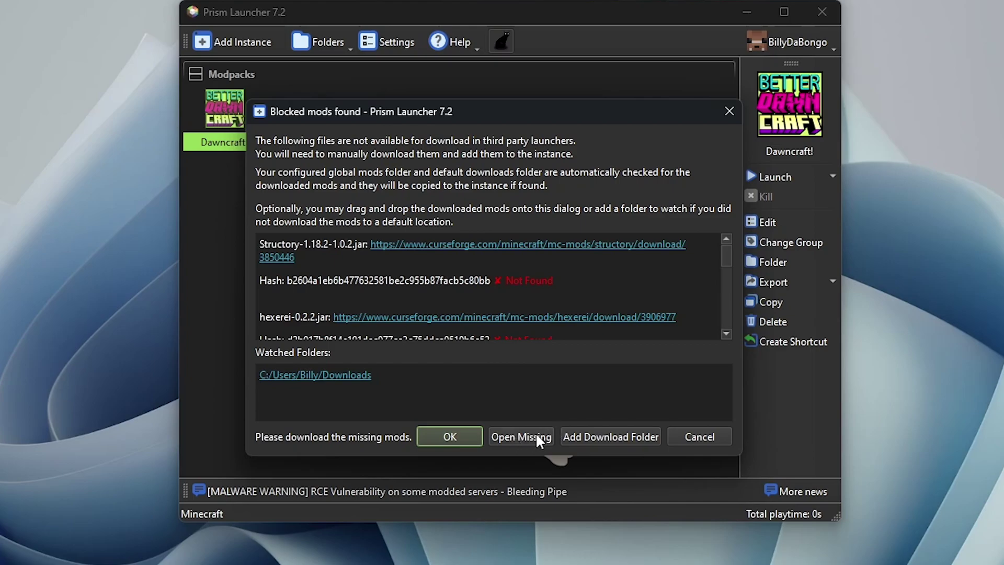
{"action": "left_click", "coordinate": [519, 432]}
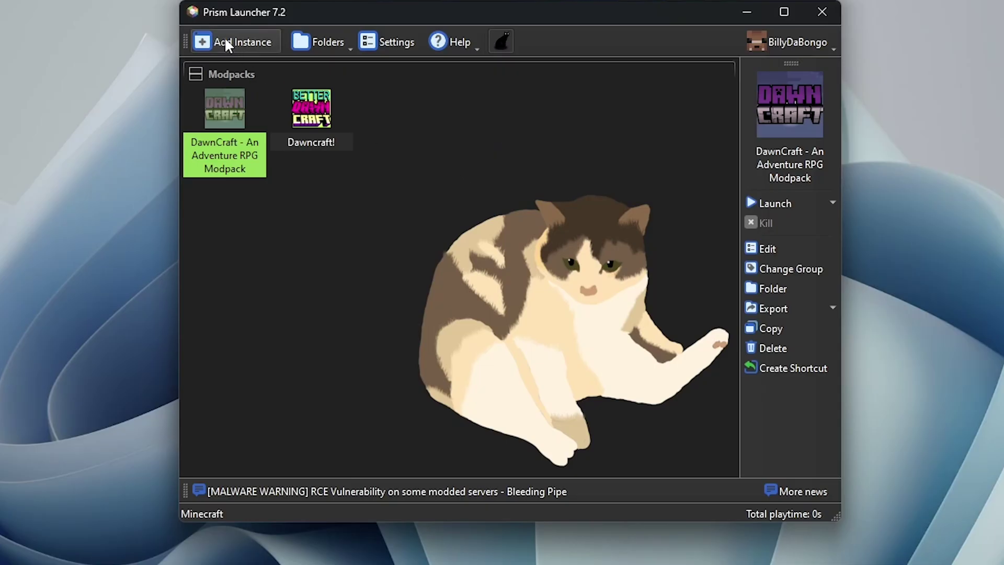
Step: Create a custom Minecraft 1.20.1 instance with Fabric 0.14.22, named "1.20.1 Minecraft", in the group "Fabric"
{"action": "left_click", "coordinate": [225, 39]}
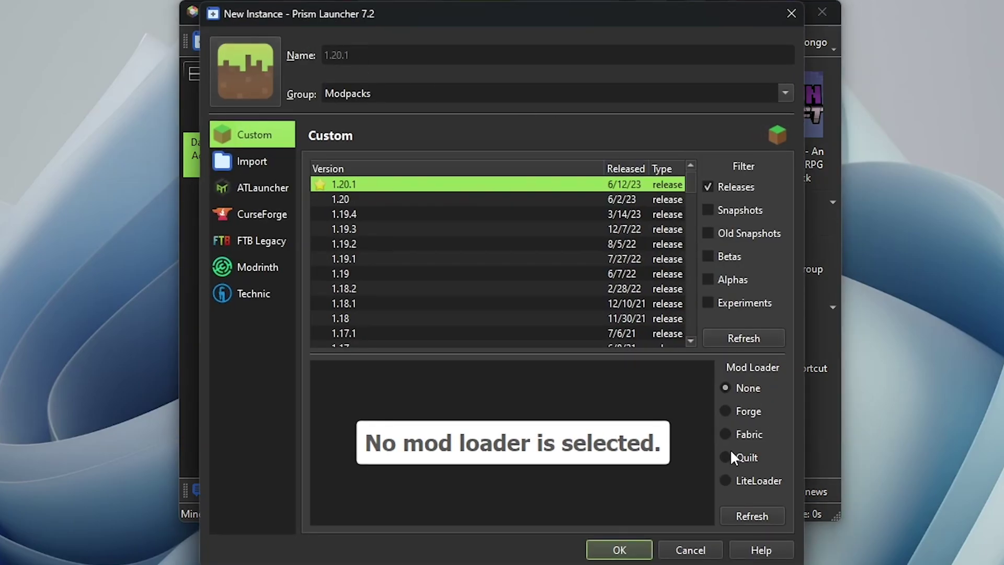
{"action": "left_click", "coordinate": [725, 435]}
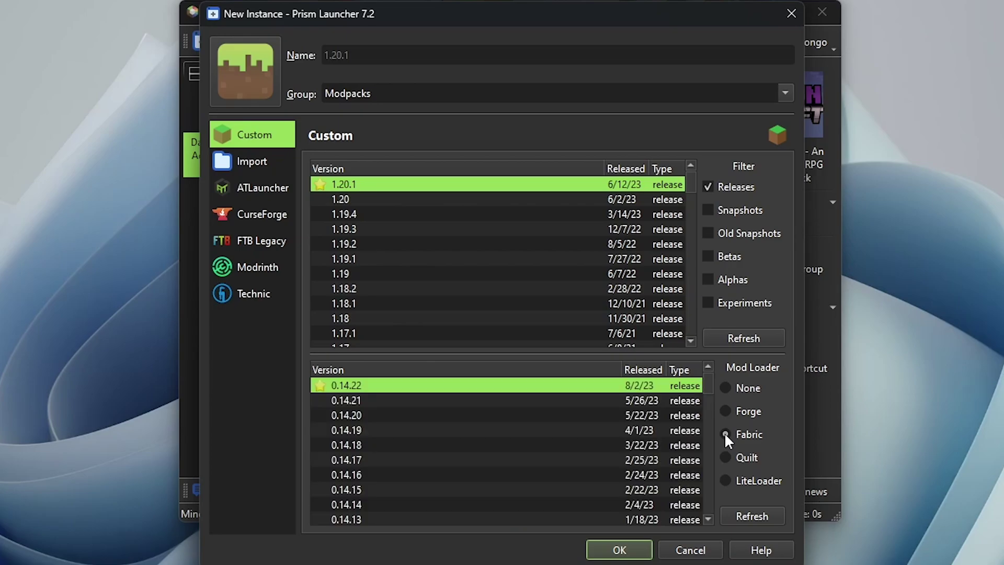
{"action": "left_click", "coordinate": [390, 58]}
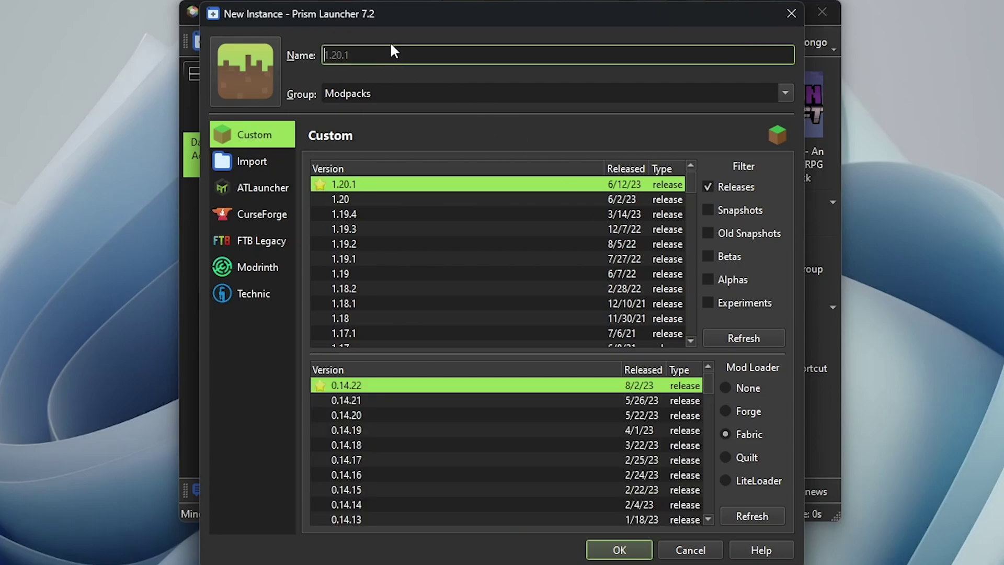
{"action": "type", "text": "1.20.1 Minecraft"}
{"action": "key", "text": "Return"}
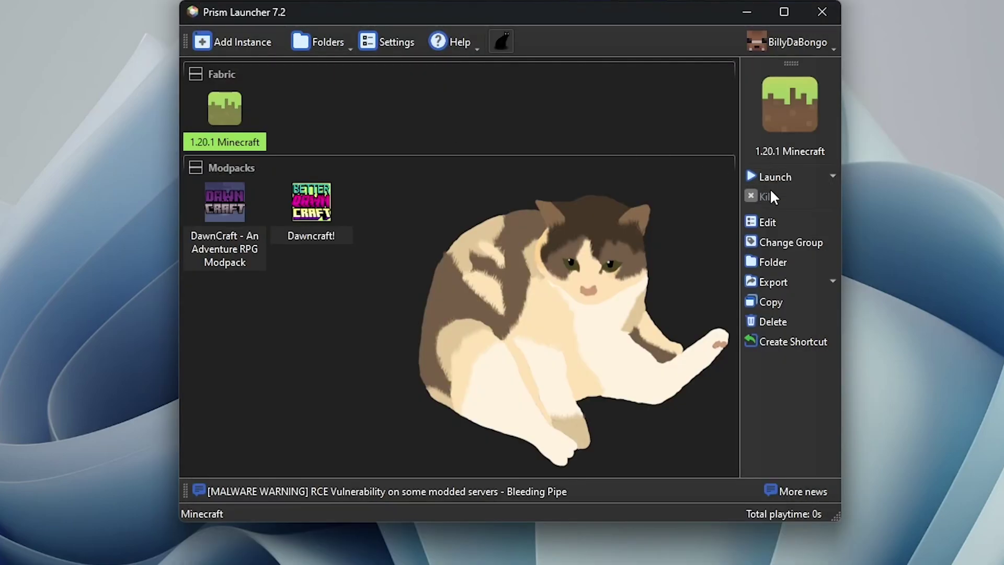
Step: Override the memory settings of the 1.20.1 Minecraft instance with a maximum allocation of 8192 MiB
{"action": "left_click", "coordinate": [768, 222]}
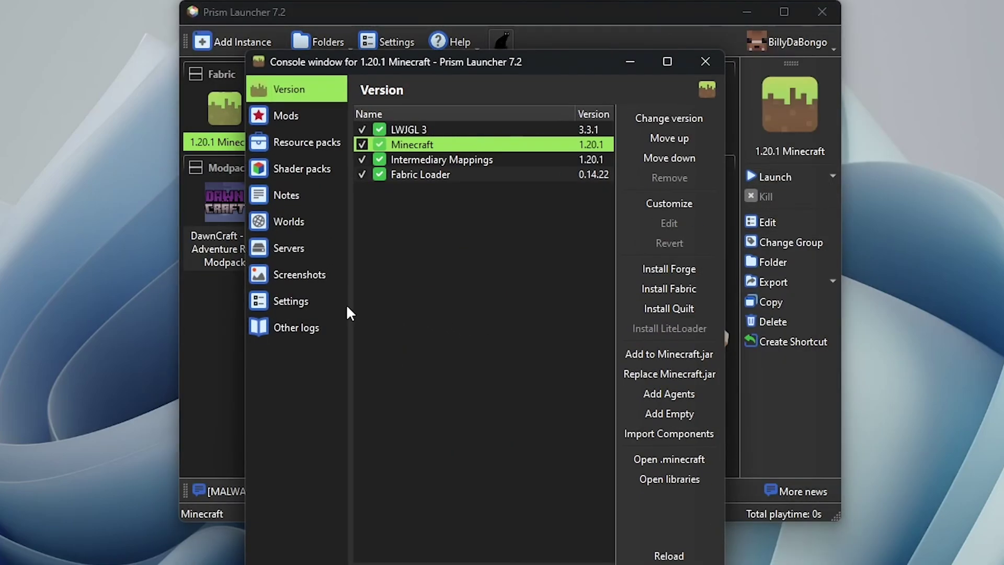
{"action": "left_click", "coordinate": [311, 307]}
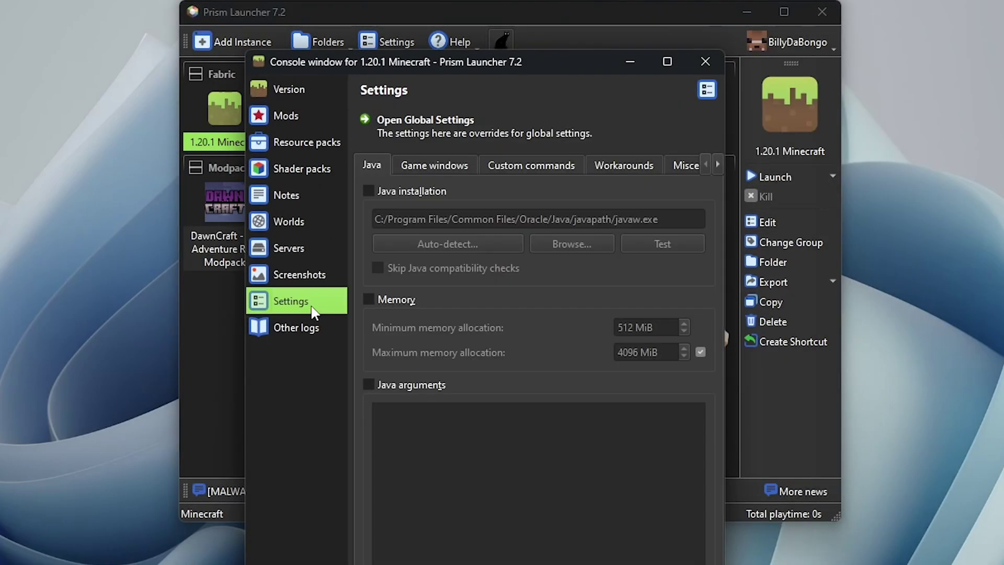
{"action": "left_click", "coordinate": [368, 296]}
{"action": "double_click", "coordinate": [624, 349]}
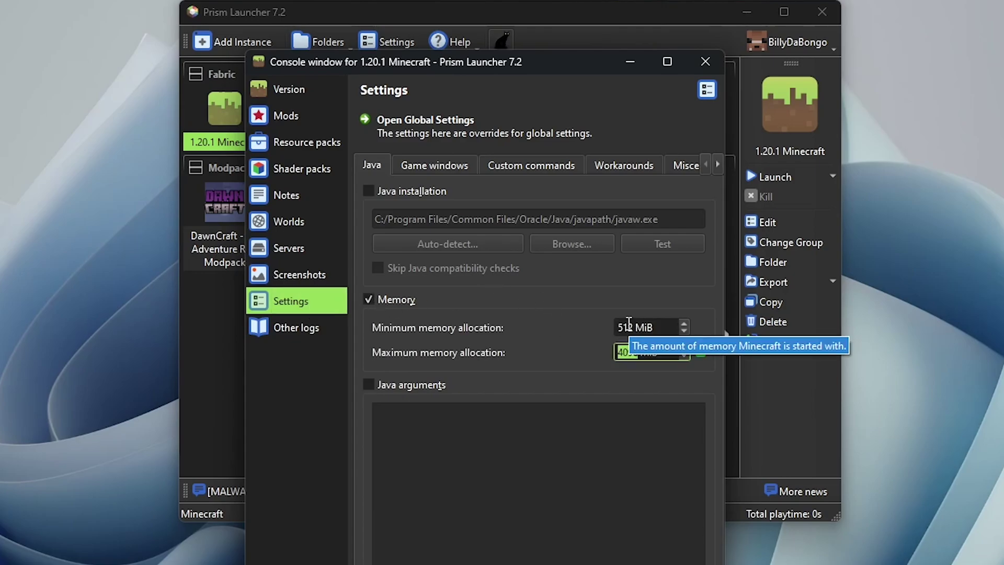
{"action": "type", "text": "8192"}
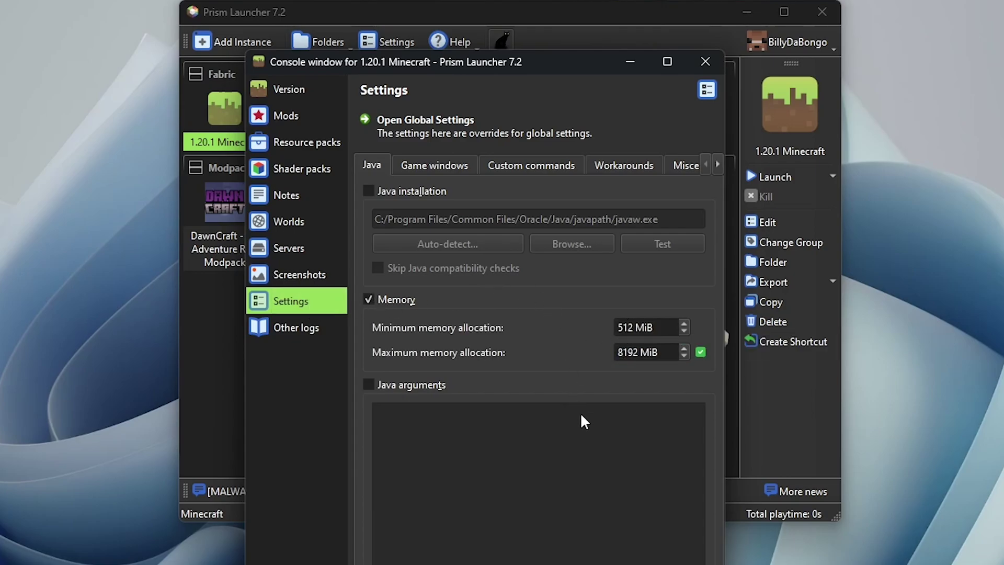
Step: Download the Iris Shaders 1.6.8 and Fabric API mods from Modrinth into the 1.20.1 Minecraft instance
{"action": "left_click", "coordinate": [278, 120]}
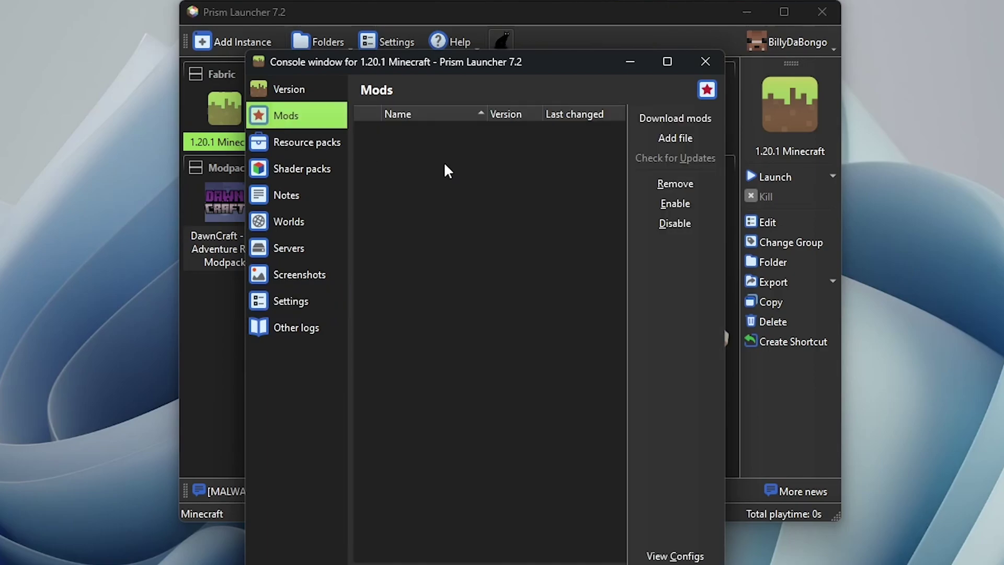
{"action": "left_click", "coordinate": [662, 118]}
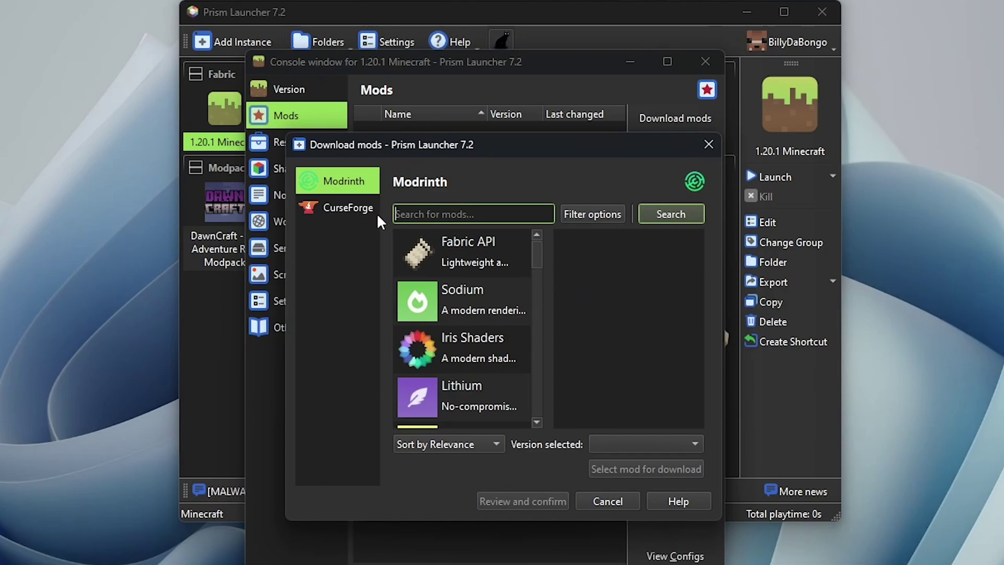
{"action": "scroll", "coordinate": [466, 275], "scroll_direction": "down", "scroll_amount": 1}
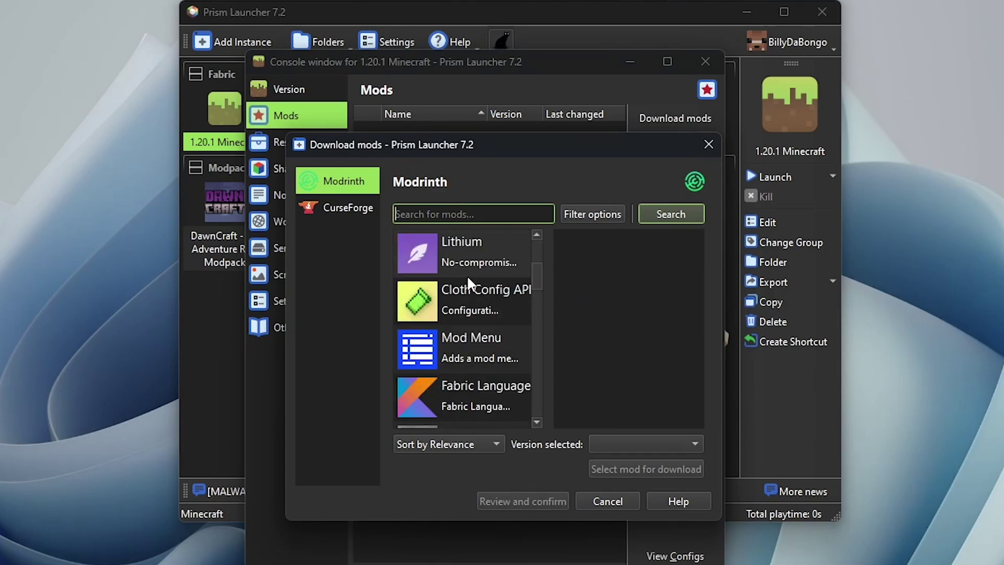
{"action": "scroll", "coordinate": [467, 275], "scroll_direction": "up", "scroll_amount": 1}
{"action": "left_click", "coordinate": [467, 342]}
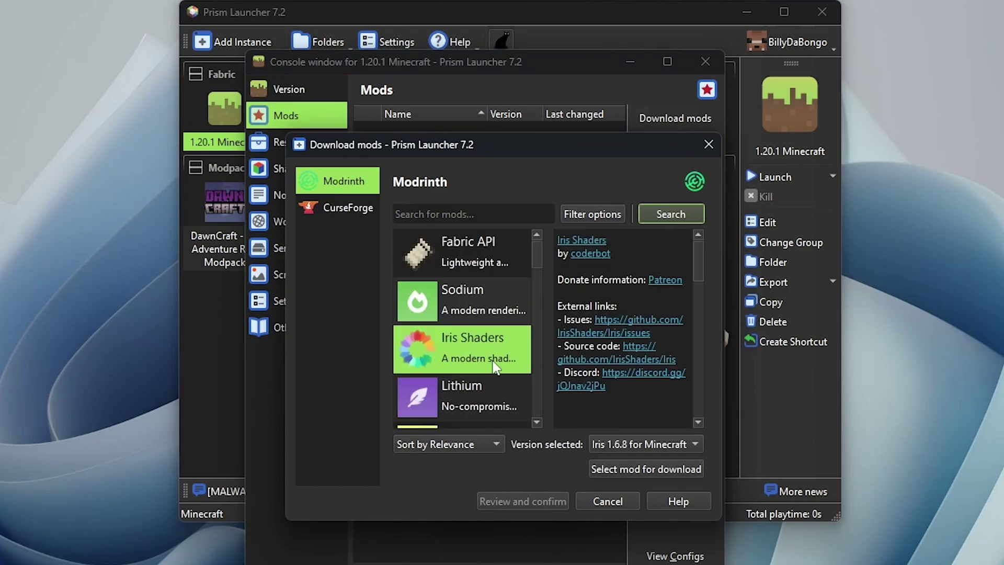
{"action": "left_click", "coordinate": [620, 472]}
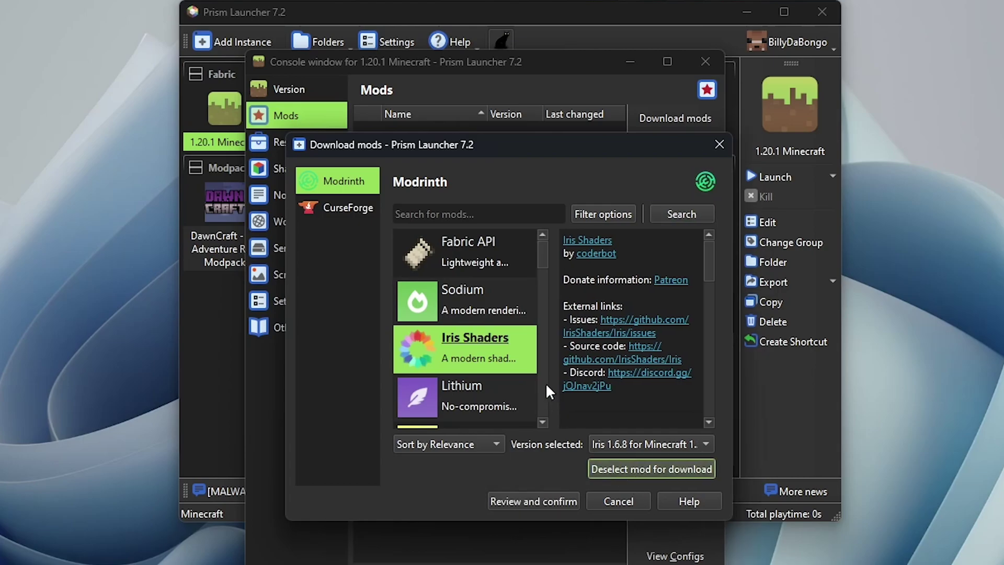
{"action": "left_click", "coordinate": [487, 258]}
{"action": "left_click", "coordinate": [627, 468]}
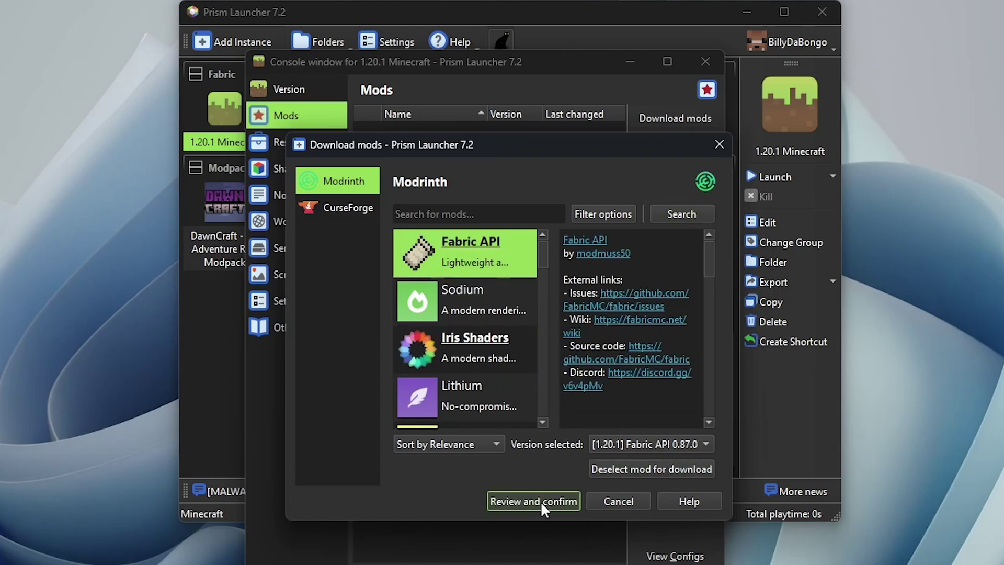
{"action": "left_click", "coordinate": [541, 502]}
{"action": "left_click", "coordinate": [594, 457]}
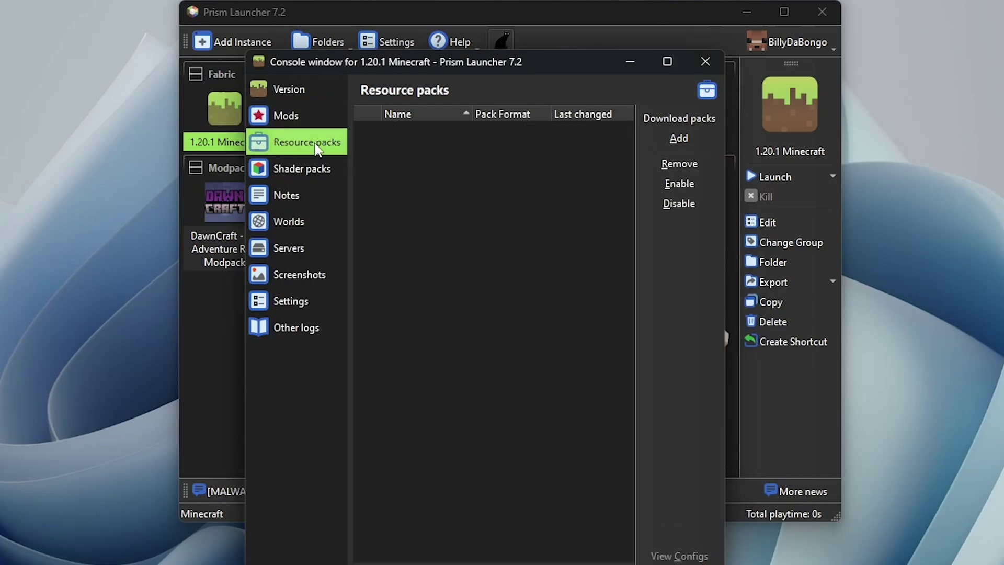
Step: Browse the resource packs offered on Modrinth for the 1.20.1 Minecraft instance and select one in the results
{"action": "left_click", "coordinate": [662, 117]}
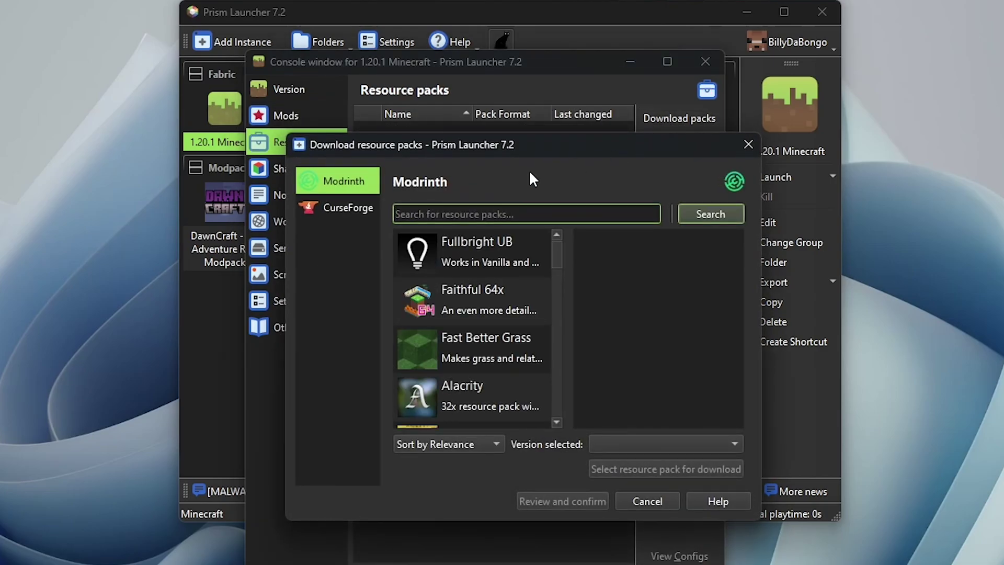
{"action": "scroll", "coordinate": [511, 353], "scroll_direction": "down", "scroll_amount": 3}
{"action": "left_click", "coordinate": [511, 353]}
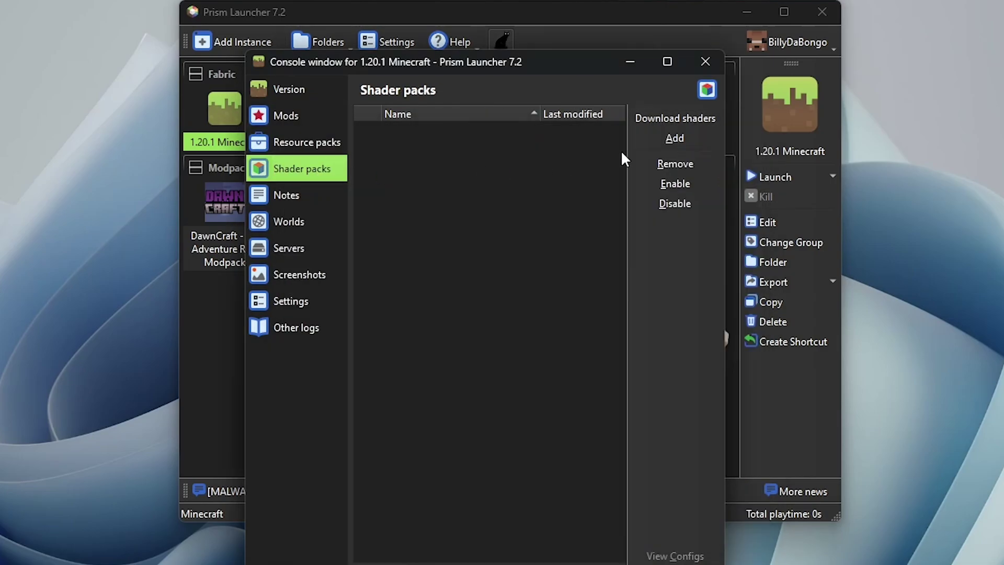
Step: Download the Complementary Reimagined shader pack, version r2.3, from Modrinth into the 1.20.1 Minecraft instance
{"action": "left_click", "coordinate": [676, 119]}
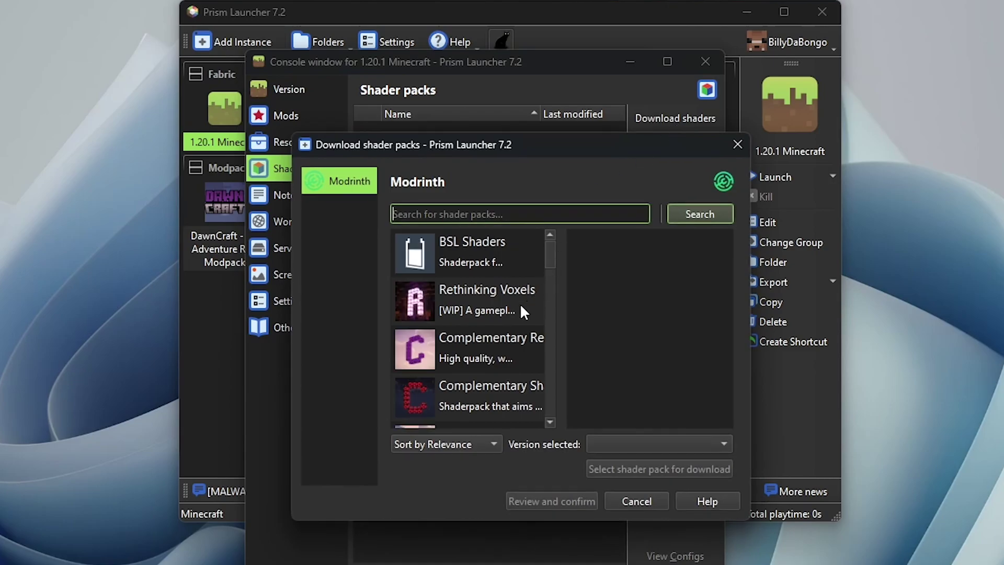
{"action": "left_click", "coordinate": [491, 359]}
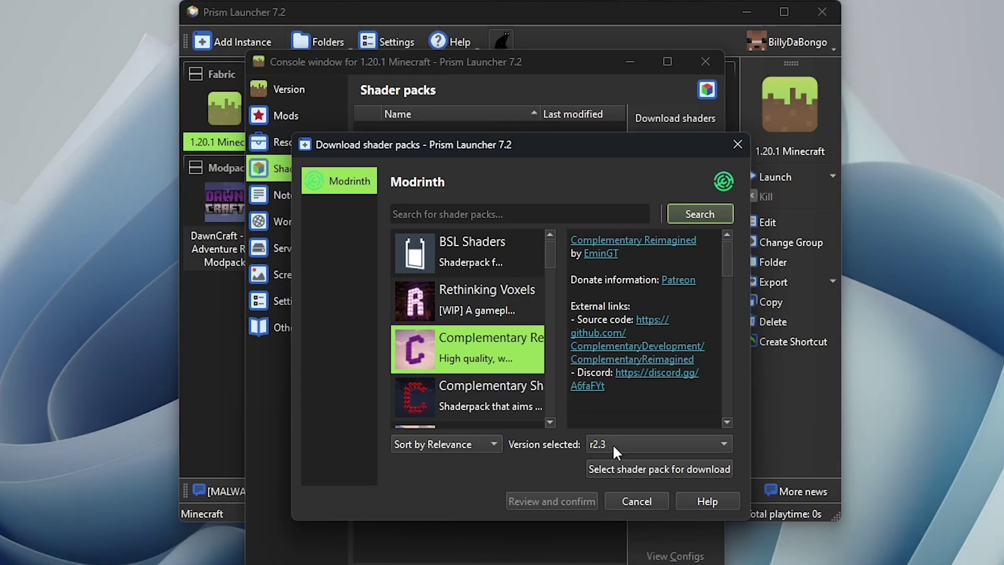
{"action": "left_click", "coordinate": [614, 470]}
{"action": "left_click", "coordinate": [573, 500]}
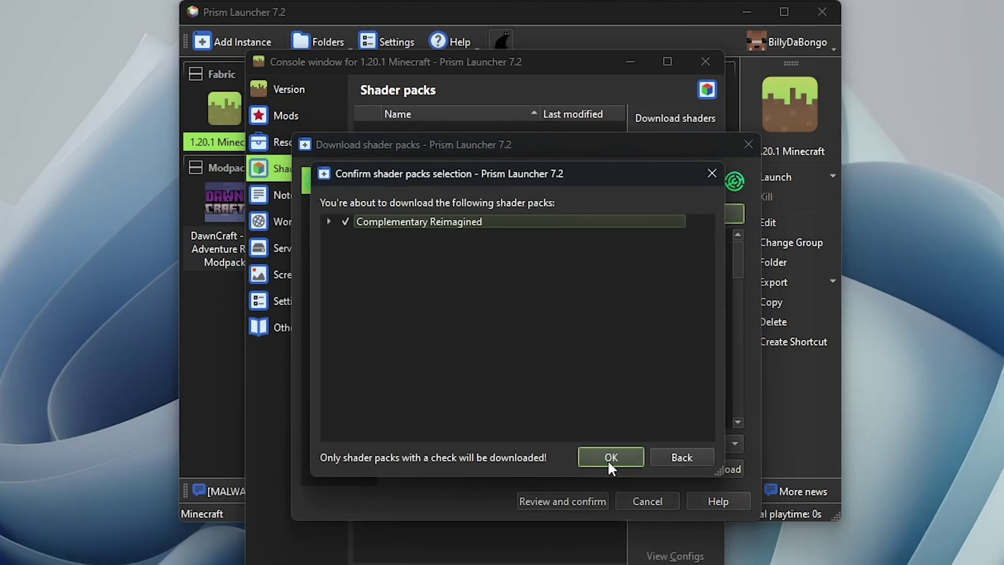
{"action": "left_click", "coordinate": [608, 459]}
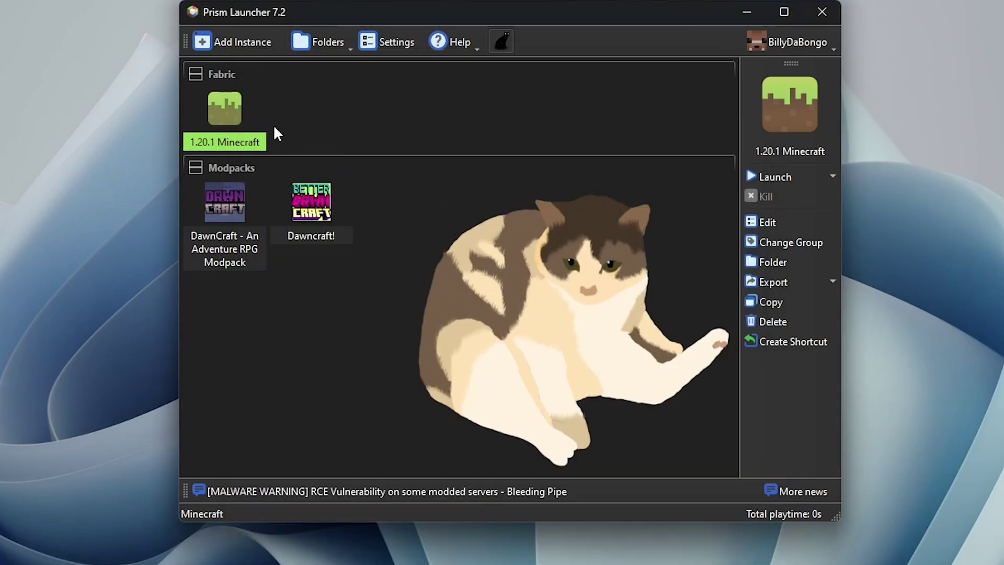
Step: Create a new instance from the Modrinth modpack Additive, version 1.18.3+1.20.1.fabric, in the group "Fabric"
{"action": "left_click", "coordinate": [237, 40]}
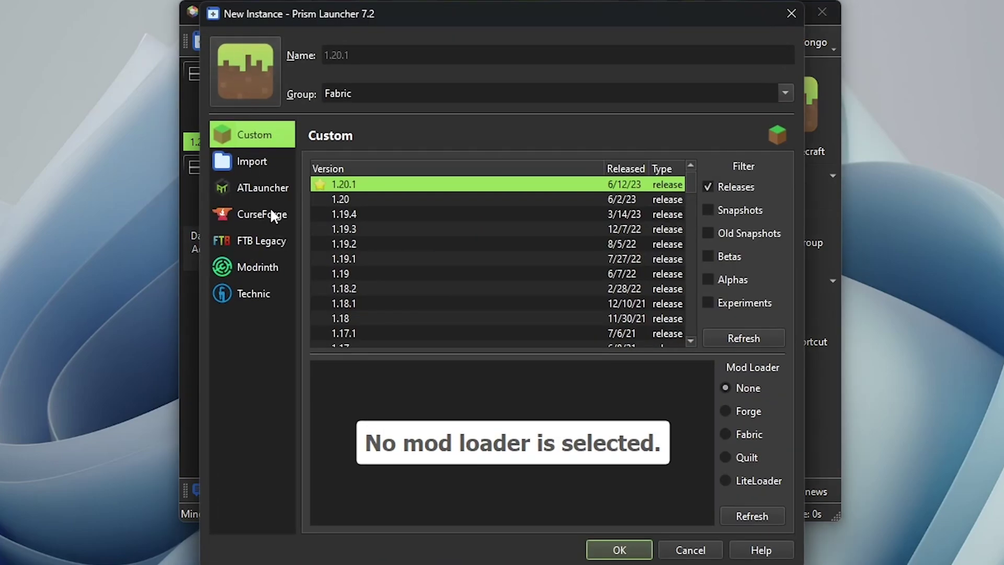
{"action": "left_click", "coordinate": [254, 267]}
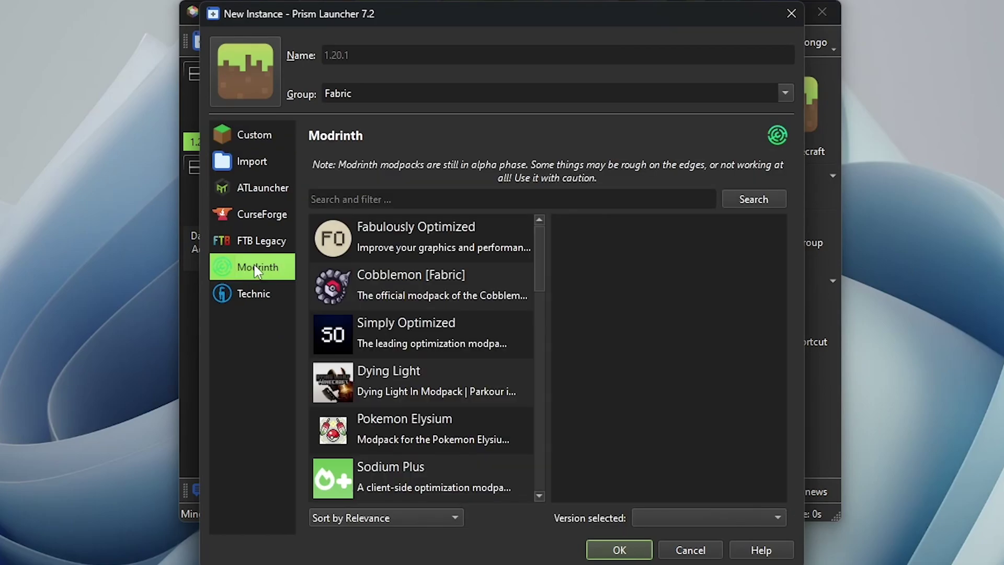
{"action": "scroll", "coordinate": [398, 349], "scroll_direction": "down", "scroll_amount": 3}
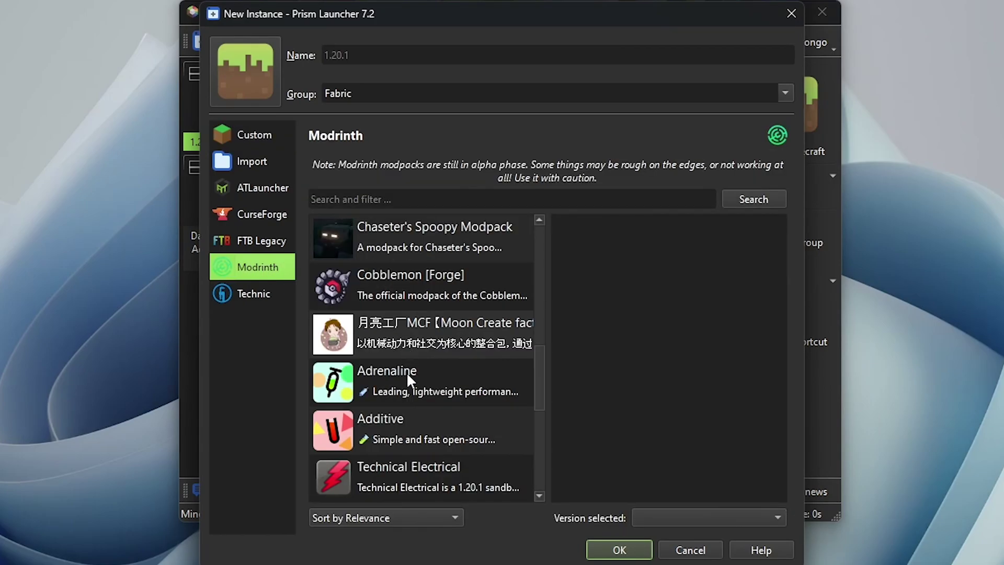
{"action": "left_click", "coordinate": [407, 419]}
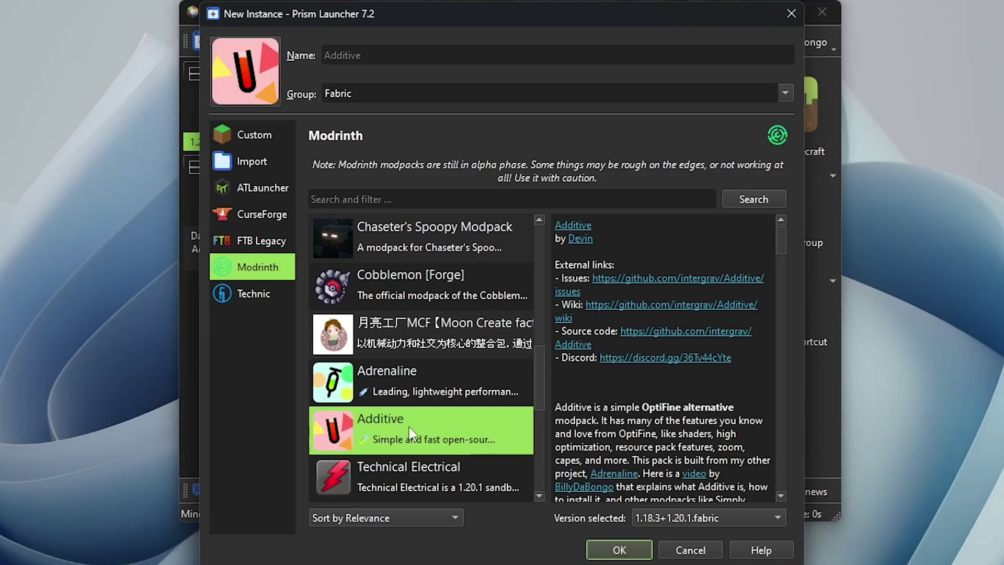
{"action": "left_click", "coordinate": [619, 551]}
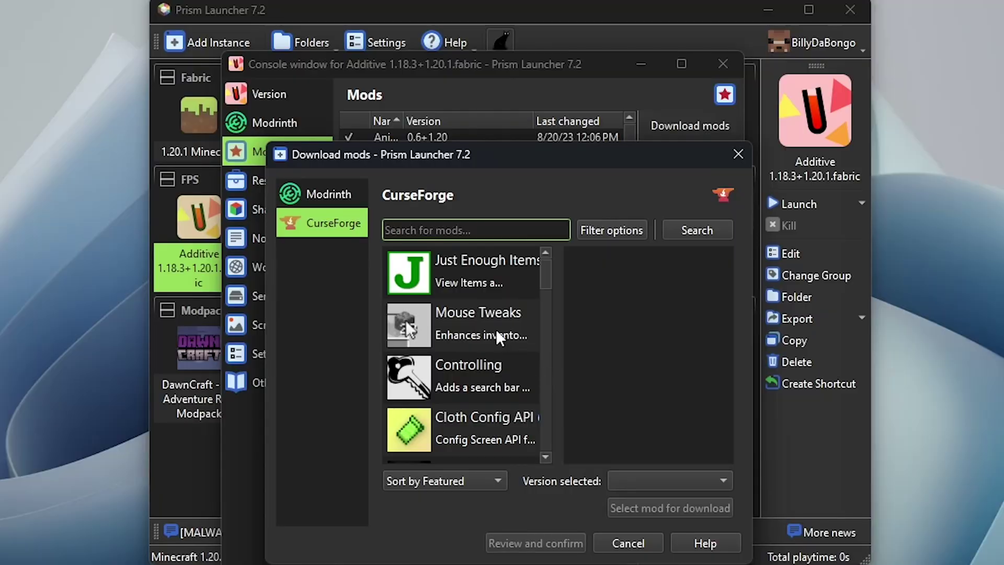
Step: Add the Mouse Tweaks mod for 1.20+ Fabric from CurseForge to the Additive instance
{"action": "left_click", "coordinate": [483, 326]}
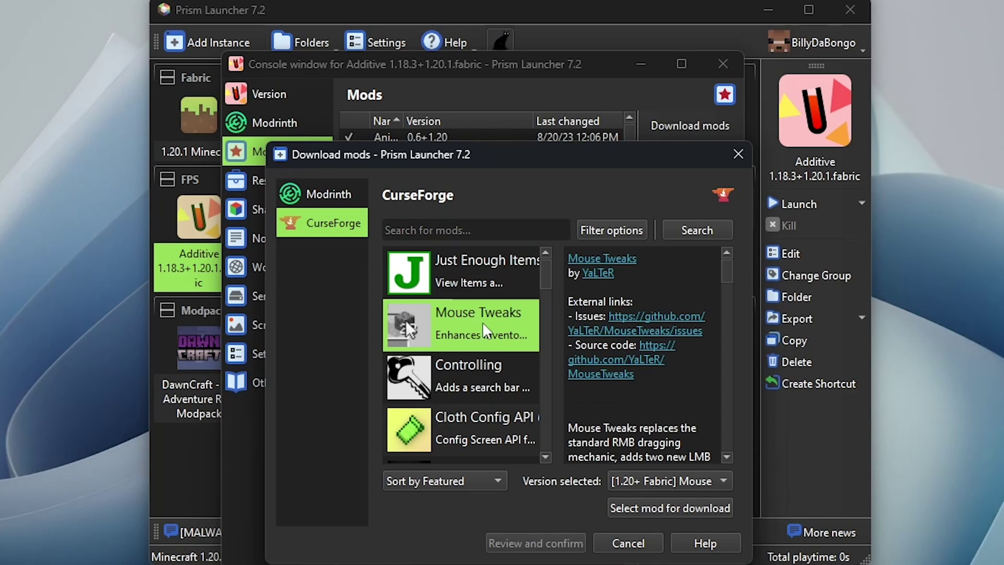
{"action": "left_click", "coordinate": [639, 506]}
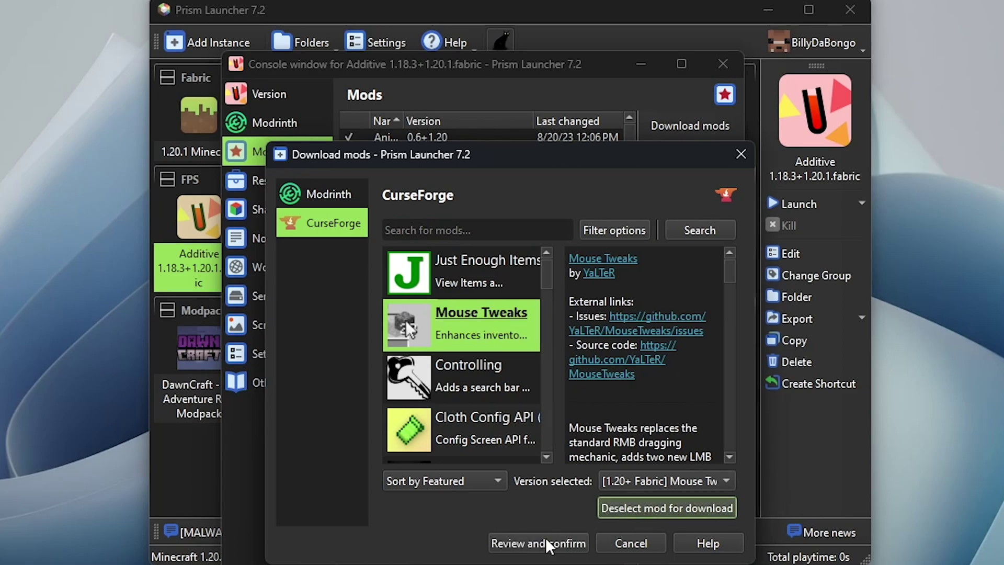
{"action": "left_click", "coordinate": [545, 539]}
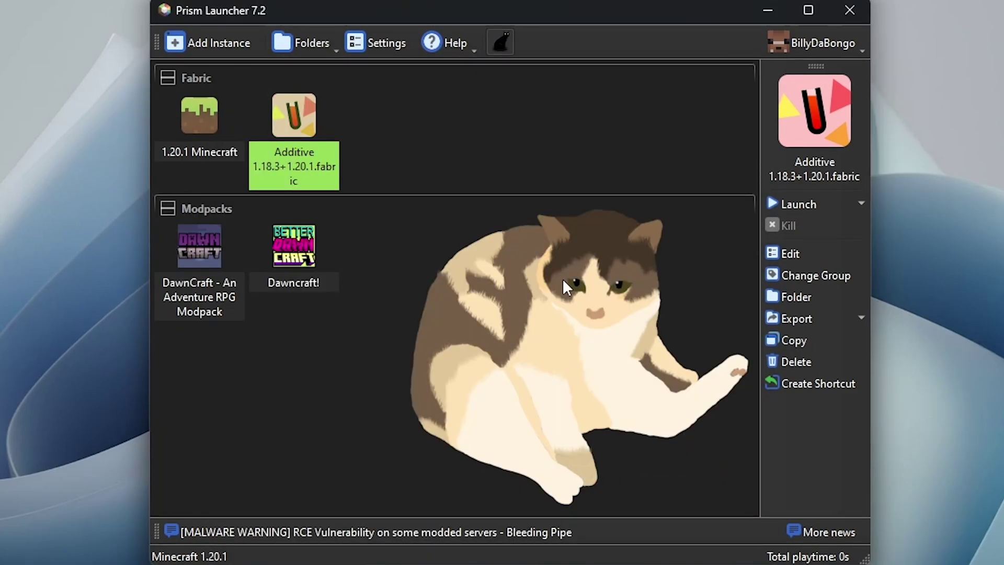
Step: Move the Additive instance to a new group named "FPS"
{"action": "left_click", "coordinate": [816, 275]}
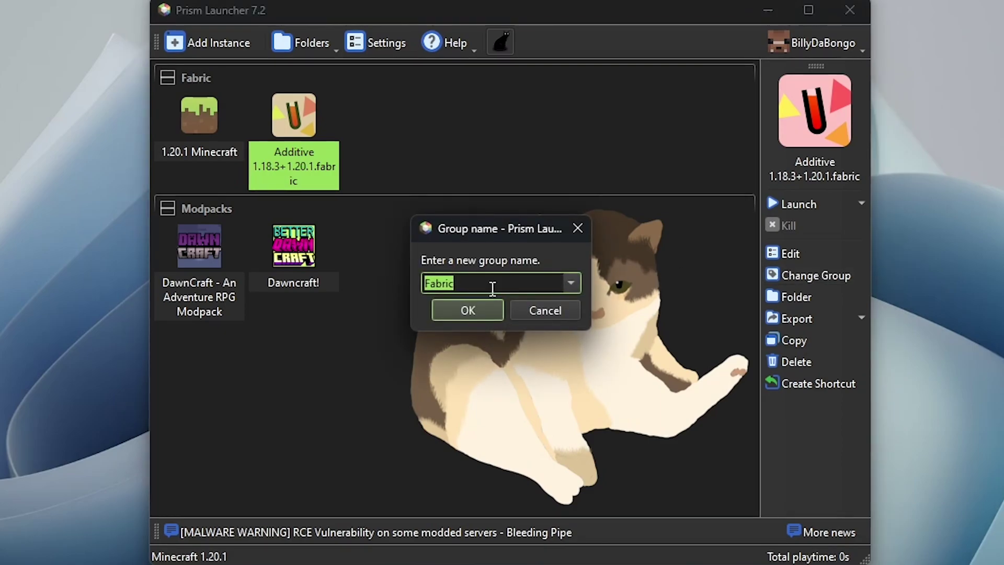
{"action": "type", "text": "FPS"}
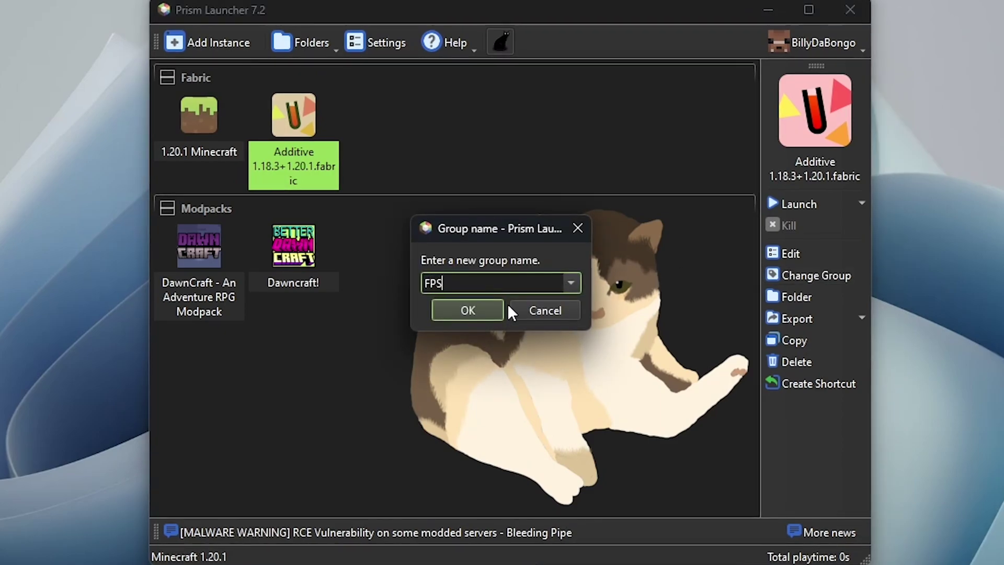
{"action": "left_click", "coordinate": [471, 311]}
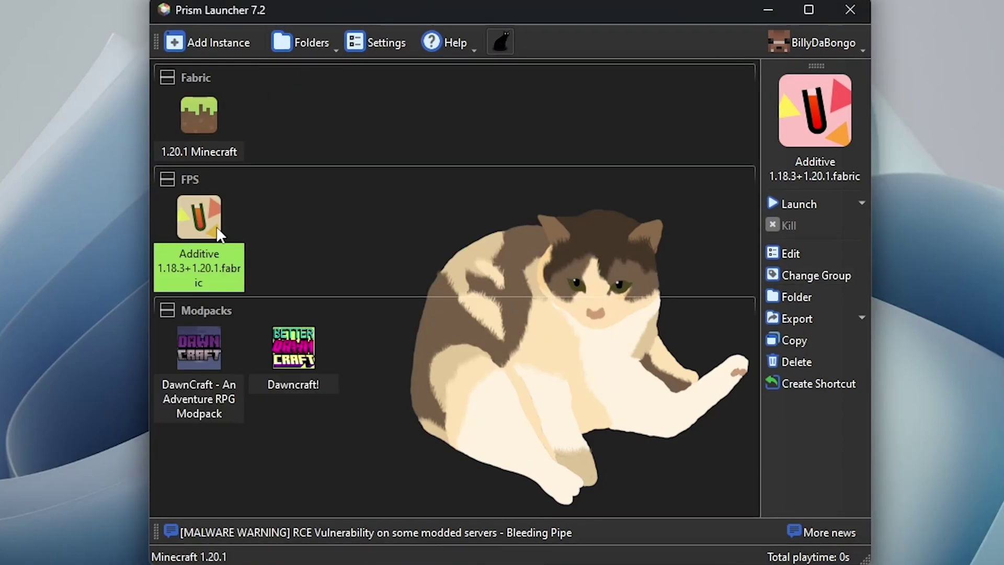
Step: Launch the Additive 1.18.3+1.20.1.fabric instance
{"action": "left_click", "coordinate": [795, 201]}
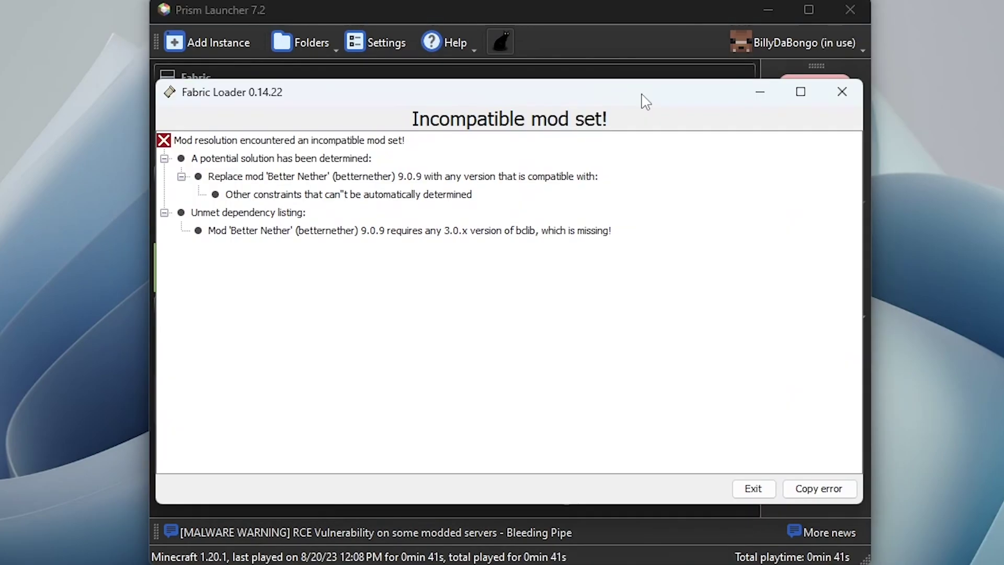
{"action": "left_click", "coordinate": [540, 240]}
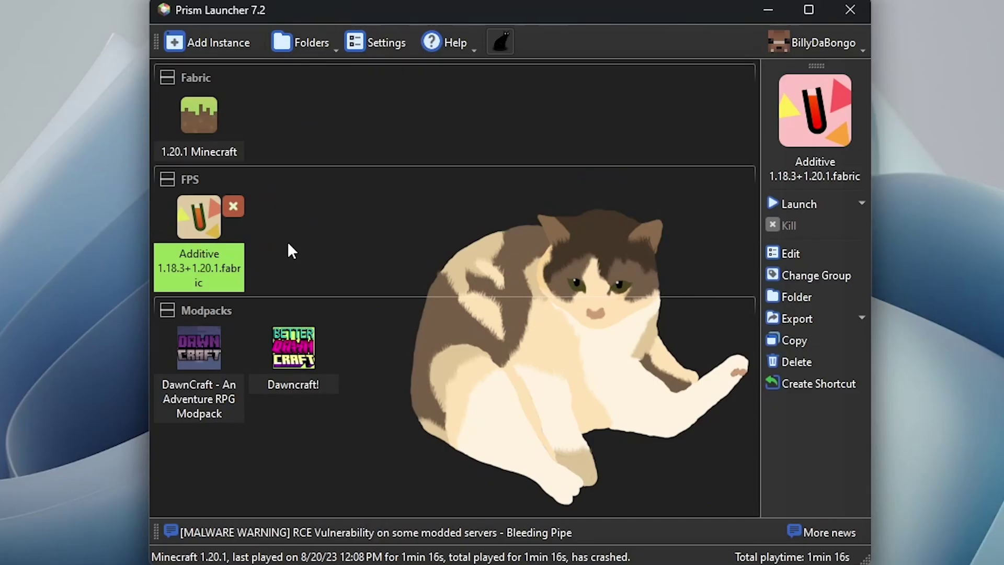
Step: Export the Additive instance with all its files as Additive 1.18.3-1.20.1.fabric.zip to the Downloads folder
{"action": "right_click", "coordinate": [214, 234]}
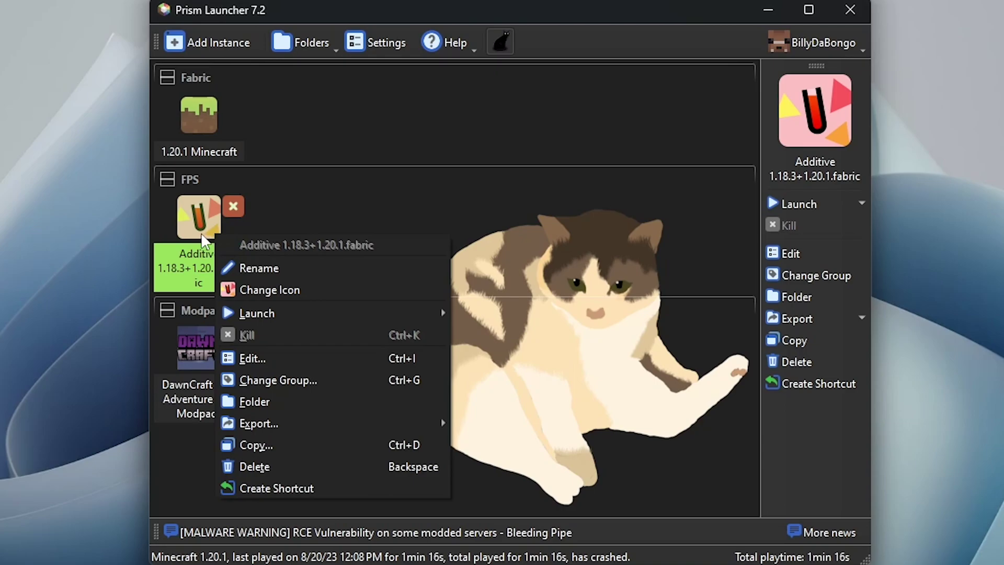
{"action": "mouse_move", "coordinate": [278, 421]}
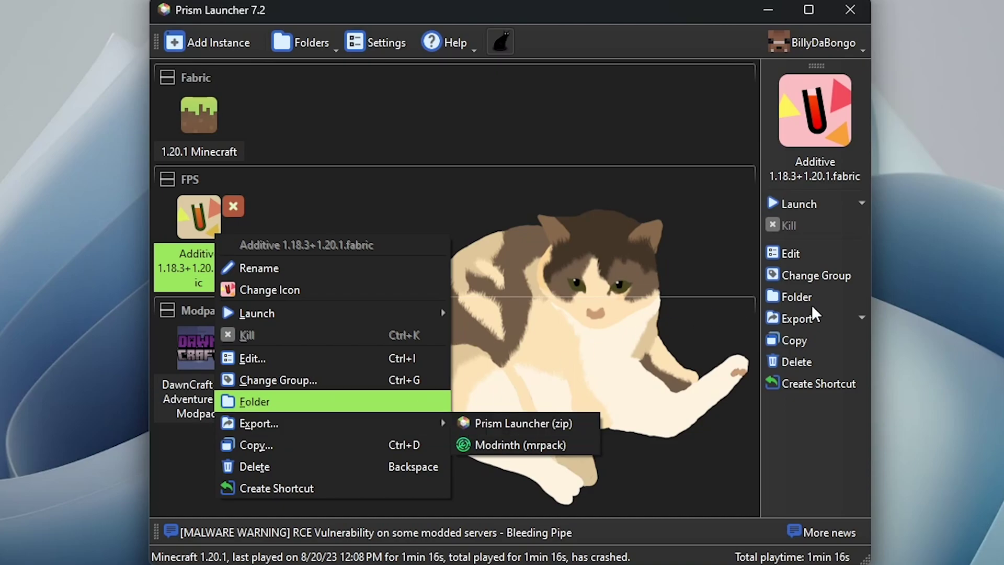
{"action": "left_click", "coordinate": [805, 322]}
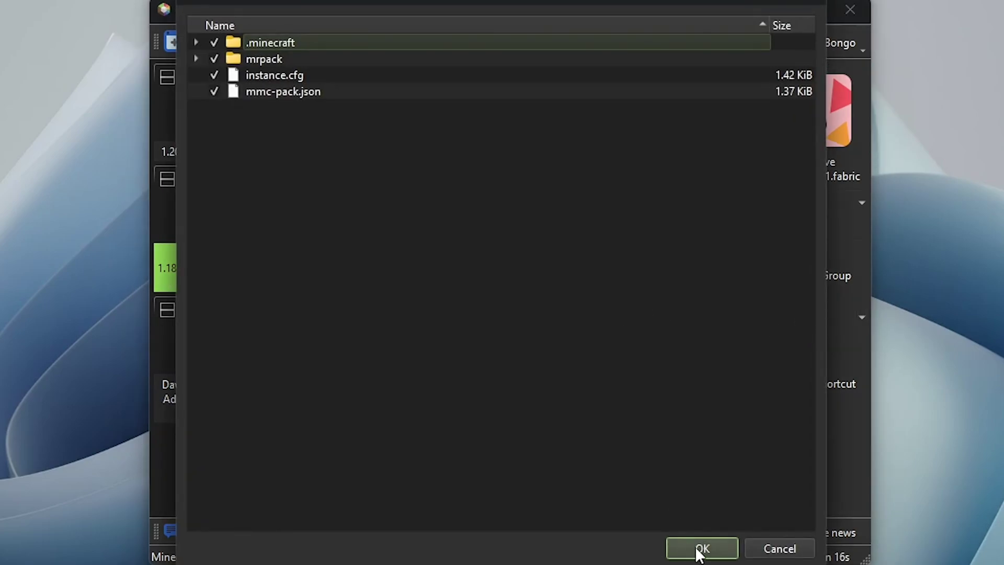
{"action": "left_click", "coordinate": [700, 550]}
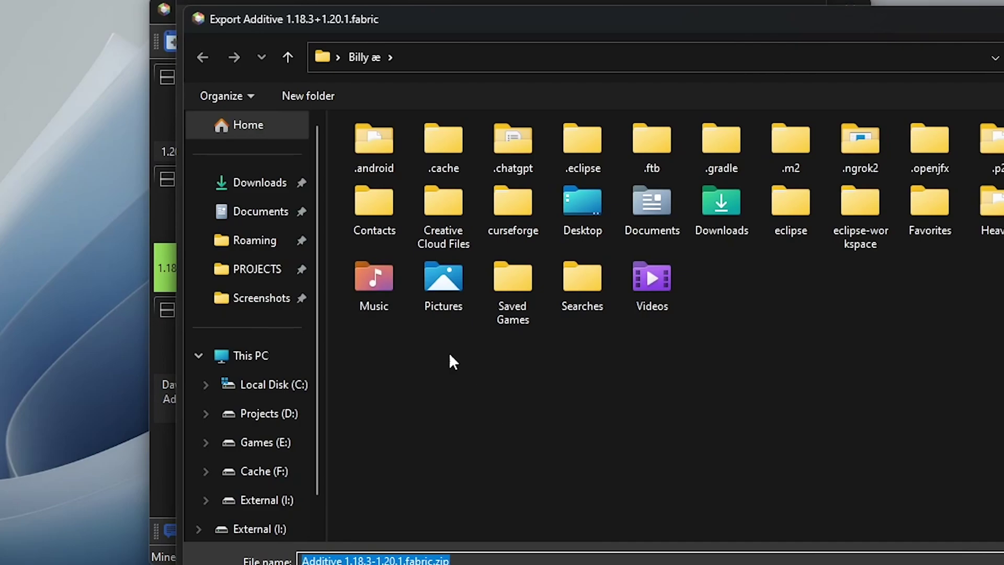
{"action": "left_click", "coordinate": [256, 184]}
{"action": "key", "text": "Escape"}
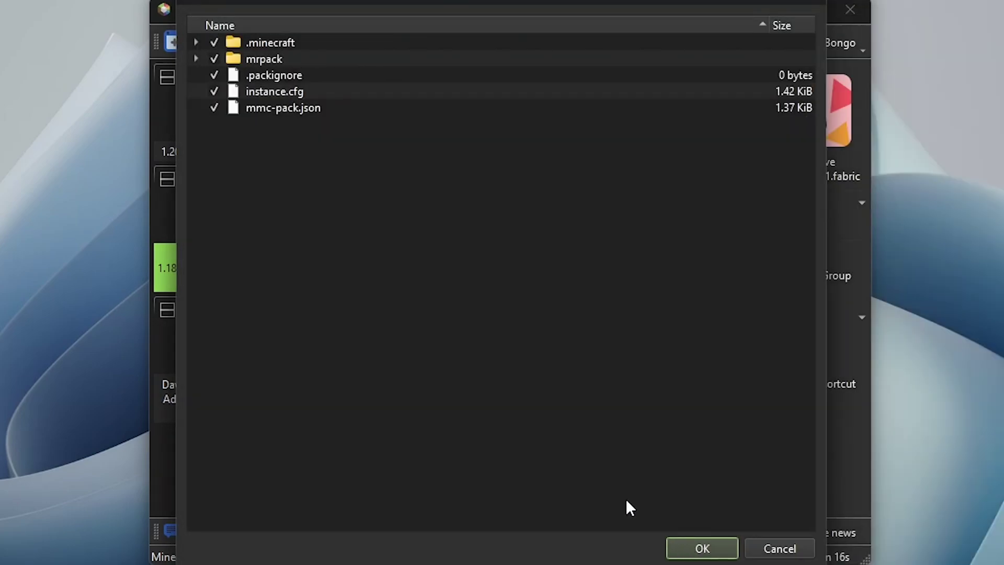
{"action": "key", "text": "Escape"}
Step: Import Additive 1.18.3-1.20.1.fabric.zip from Downloads as a new instance and move it into the FPS group
{"action": "left_click", "coordinate": [215, 42]}
{"action": "left_click", "coordinate": [219, 173]}
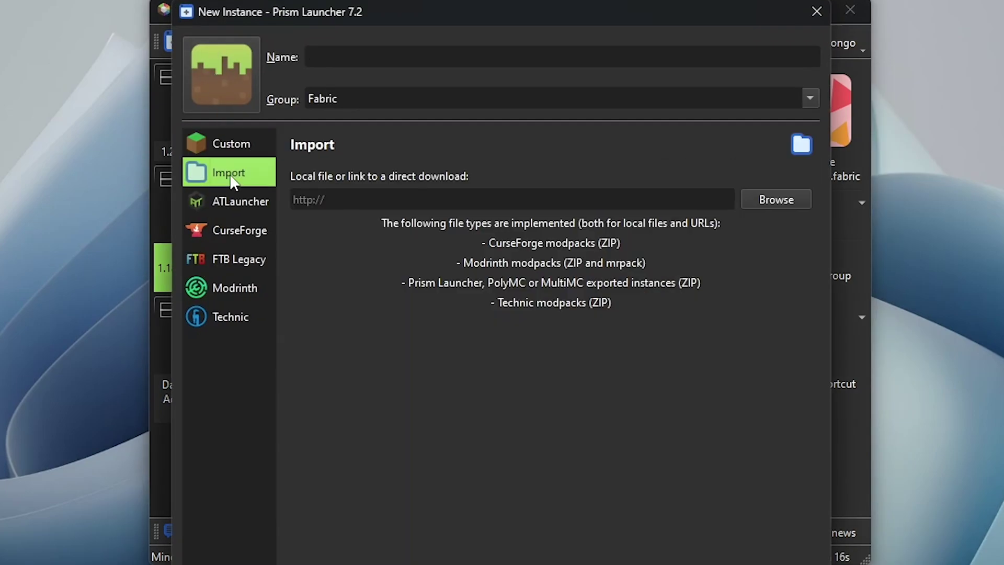
{"action": "left_click", "coordinate": [776, 201]}
{"action": "left_click", "coordinate": [426, 201]}
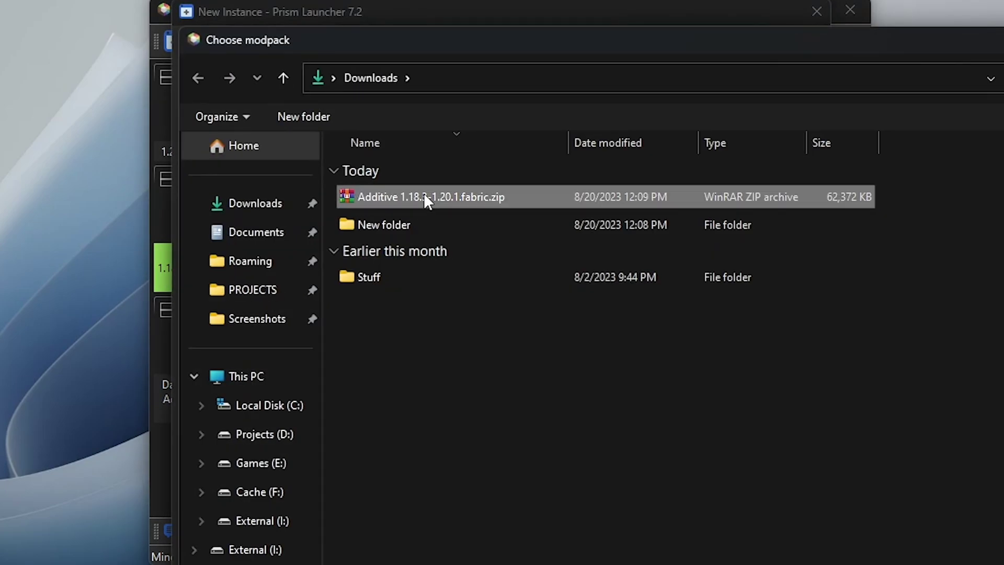
{"action": "key", "text": "Return"}
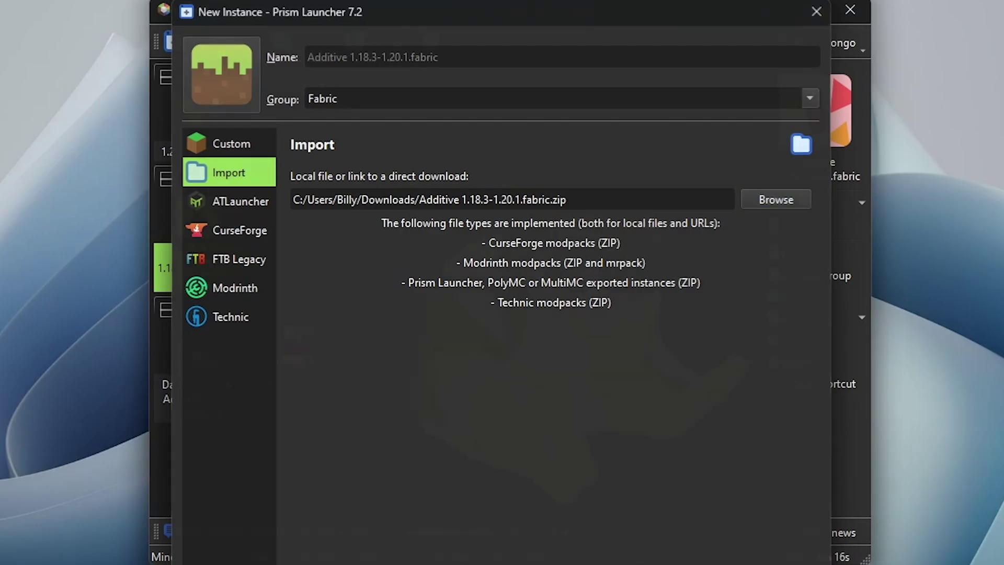
{"action": "key", "text": "Return"}
{"action": "left_click_drag", "start_coordinate": [291, 115], "coordinate": [317, 245]}
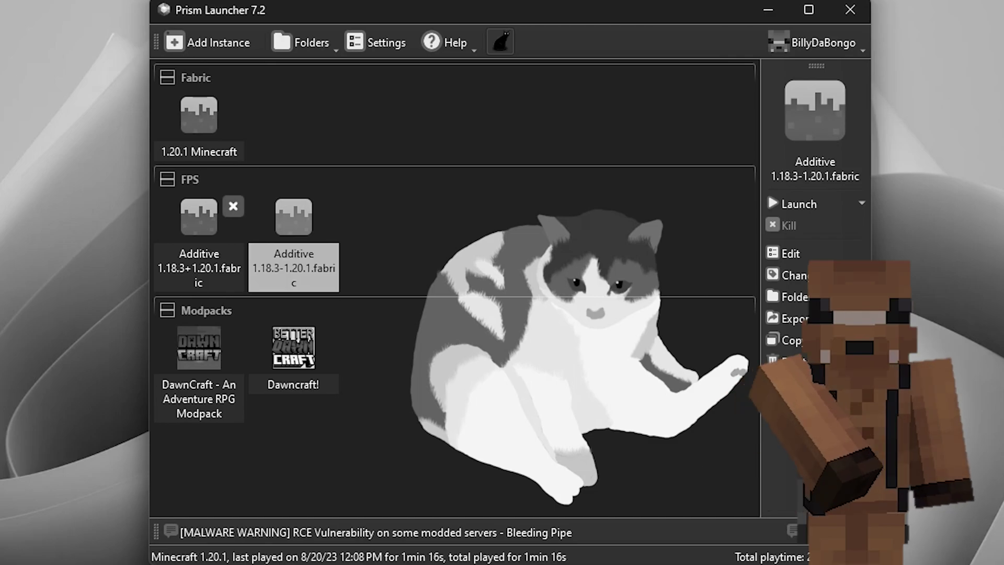
Step: Copy the 1.20.1 Minecraft instance within the Fabric group, keeping all copy options selected and using symbolic links
{"action": "right_click", "coordinate": [194, 127]}
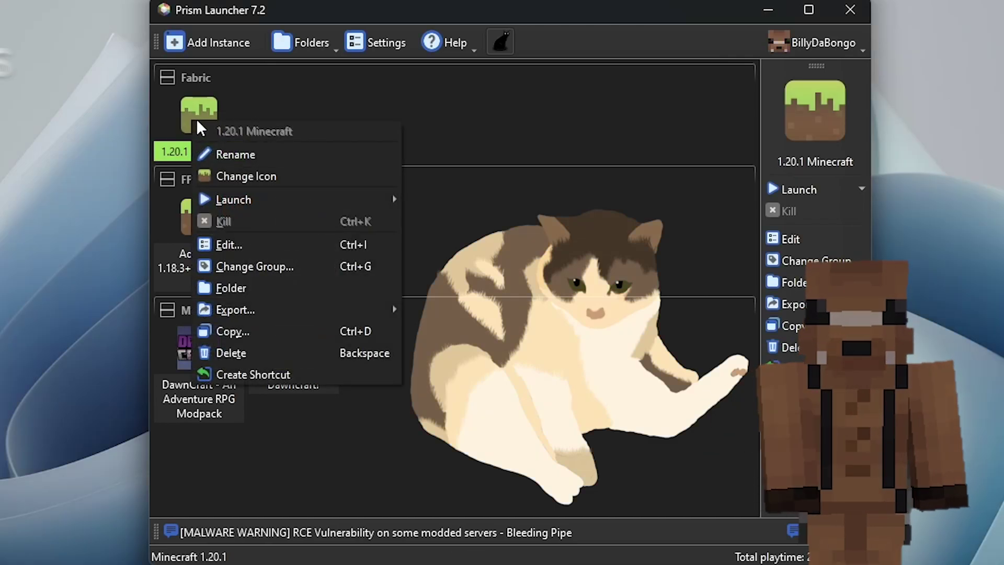
{"action": "left_click", "coordinate": [238, 331]}
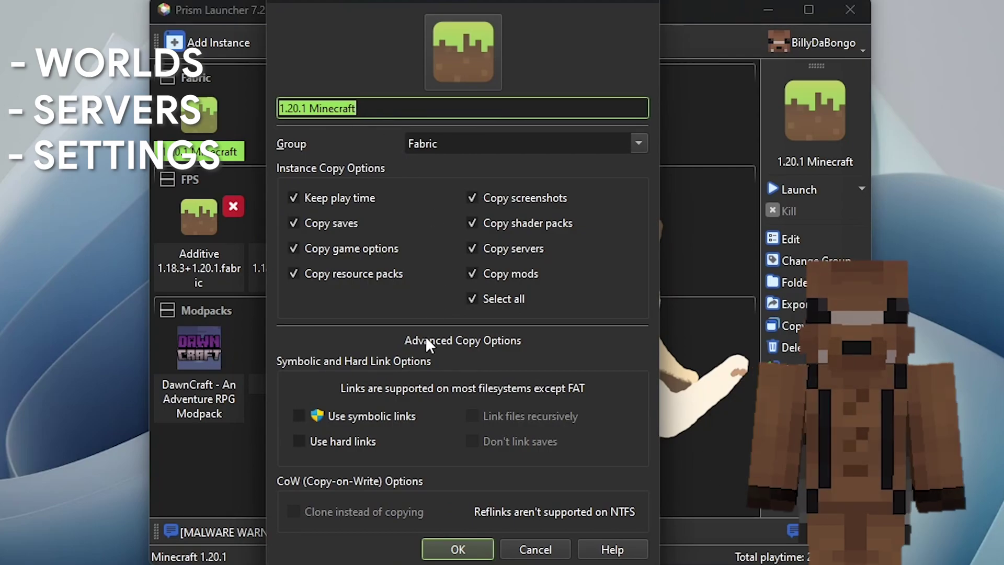
{"action": "left_click", "coordinate": [299, 416]}
{"action": "left_click", "coordinate": [457, 549]}
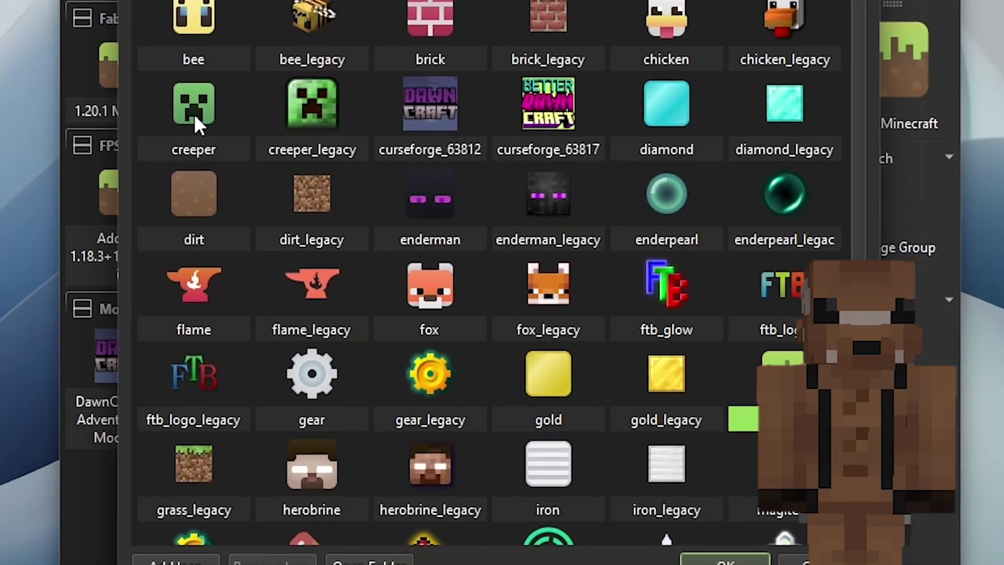
Step: Change the icon of the copied 1.20.1 Minecraft instance to bee_legacy
{"action": "left_click", "coordinate": [246, 152]}
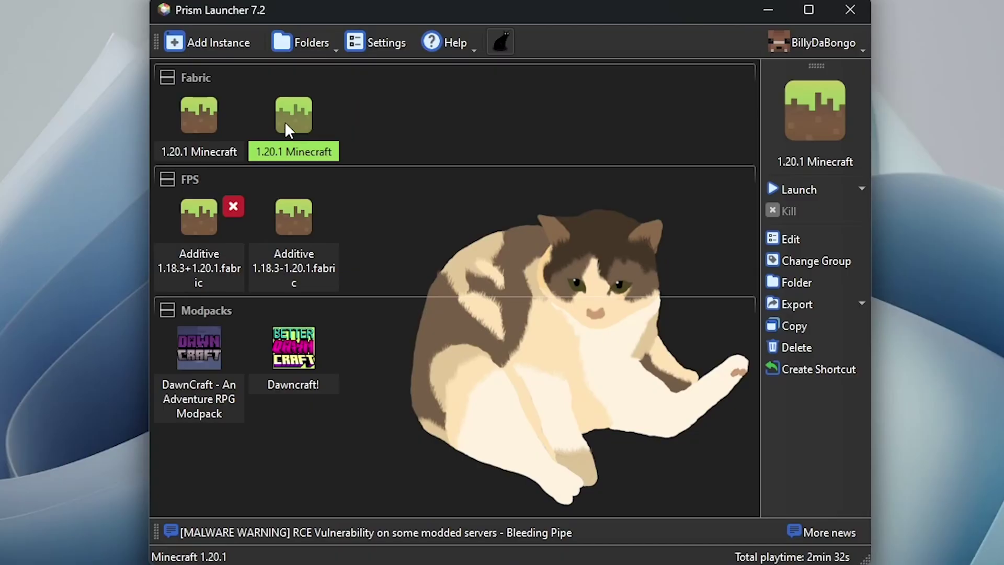
{"action": "right_click", "coordinate": [285, 123]}
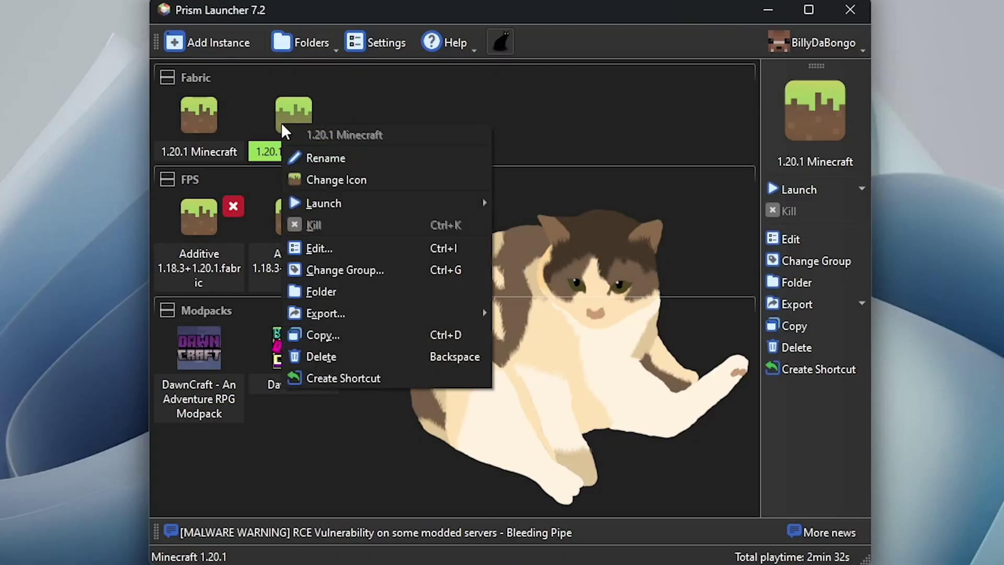
{"action": "left_click", "coordinate": [333, 179]}
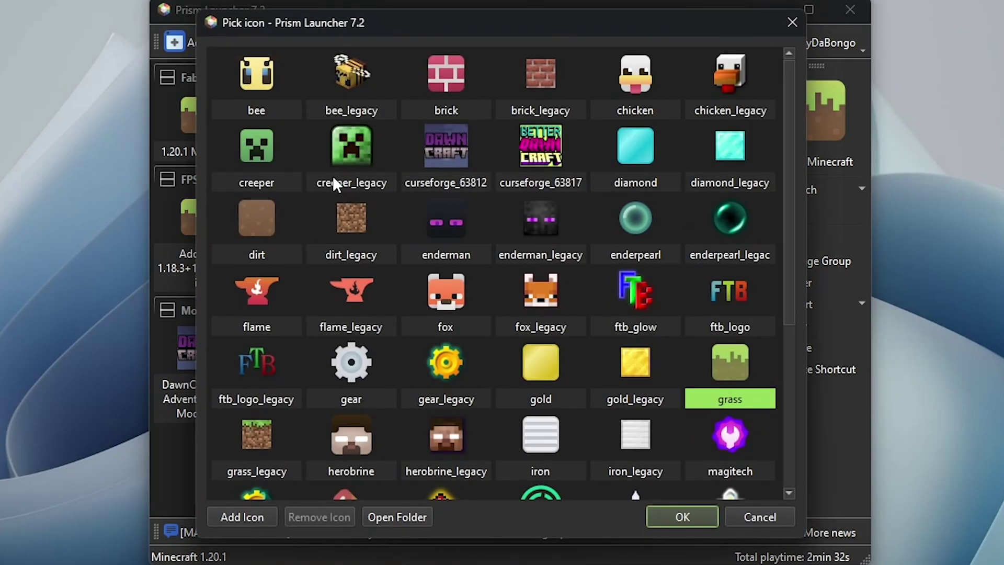
{"action": "left_click", "coordinate": [256, 154]}
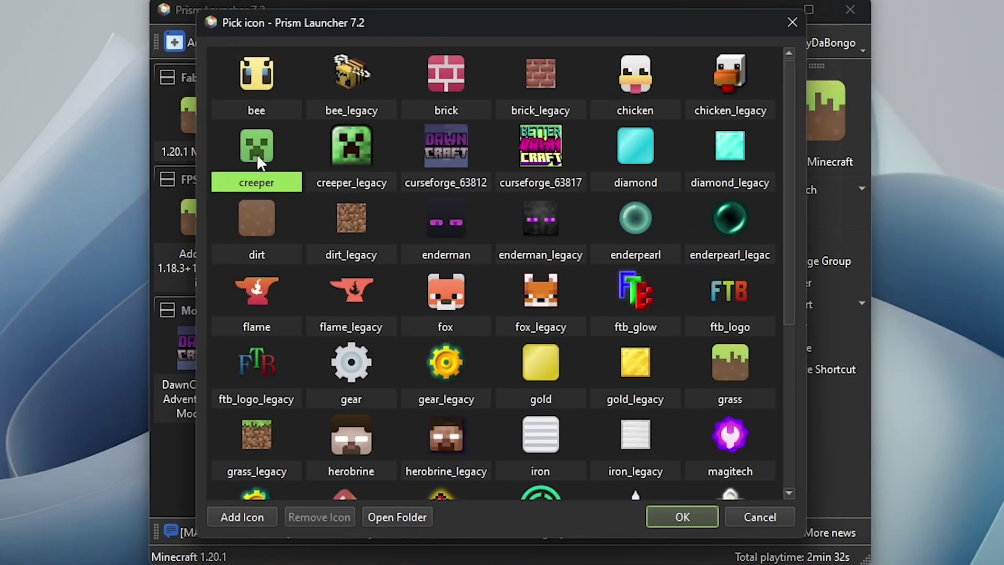
{"action": "left_click", "coordinate": [352, 94]}
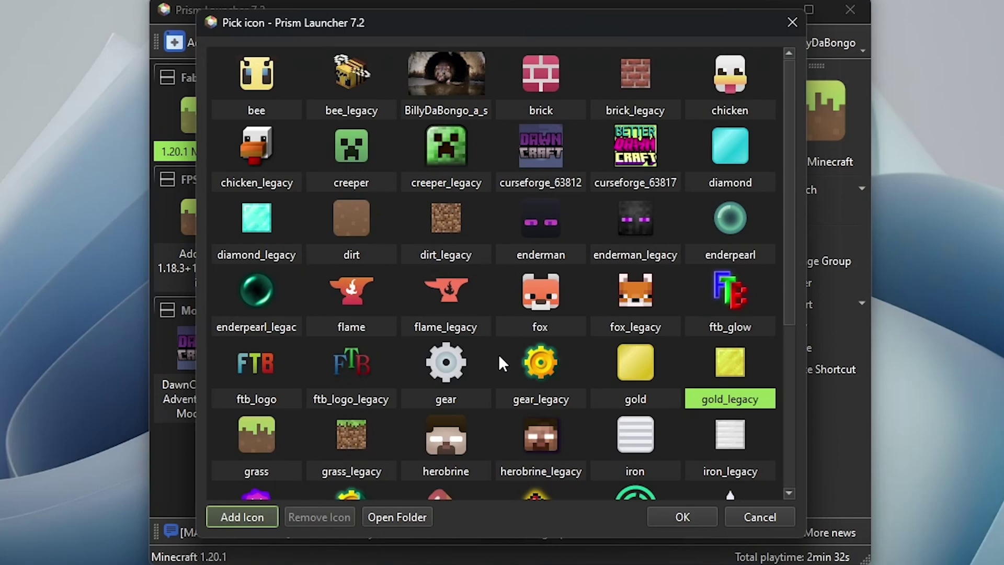
Step: Set the custom rat picture as the original 1.20.1 Minecraft instance's icon and select the copied instance
{"action": "left_click", "coordinate": [462, 96]}
{"action": "left_click", "coordinate": [679, 513]}
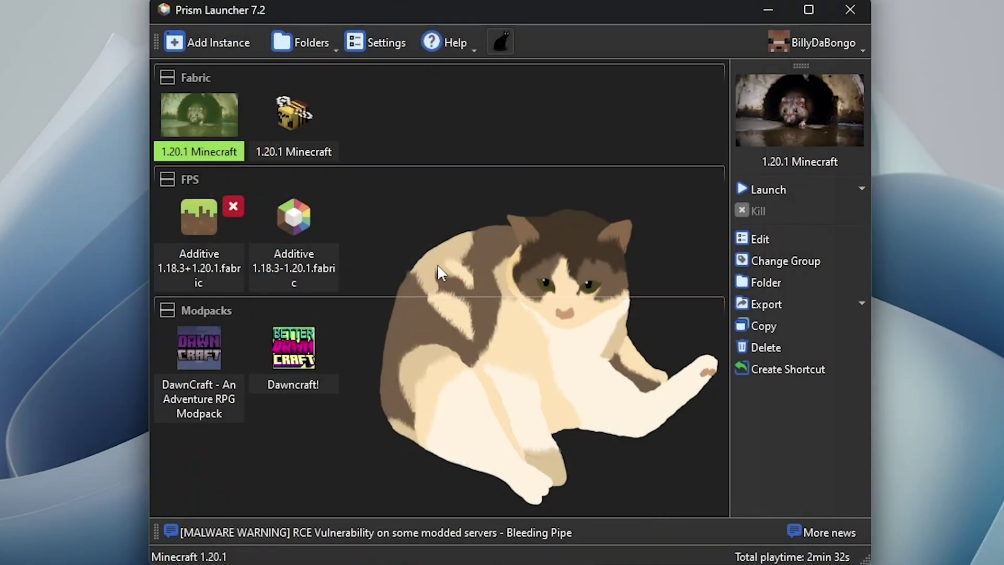
{"action": "left_click", "coordinate": [308, 131]}
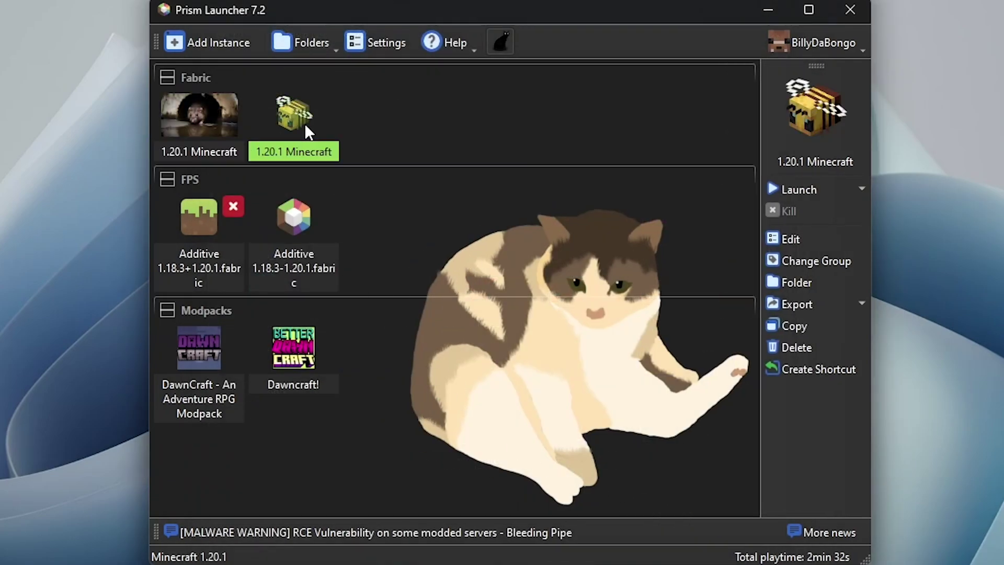